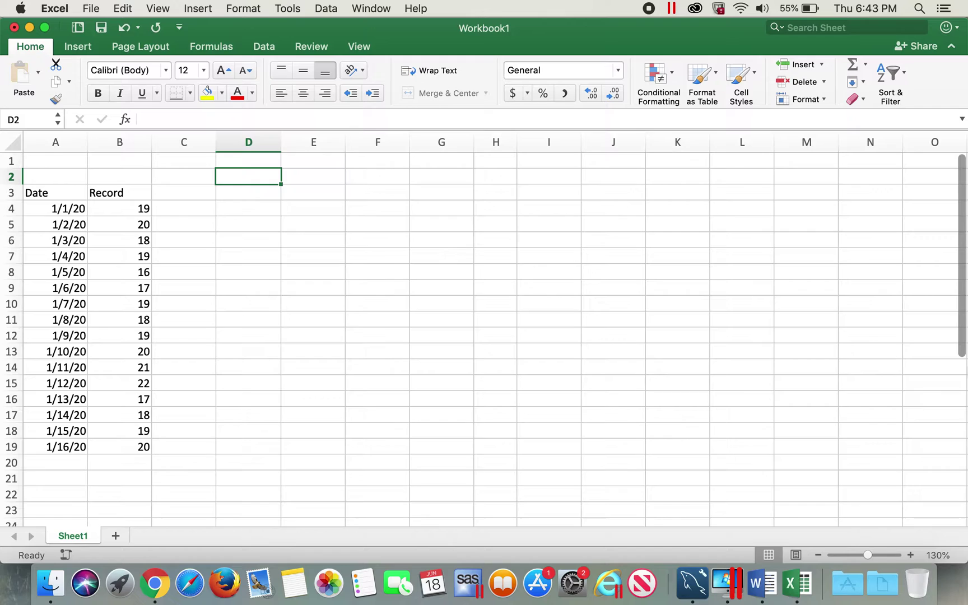
# Step: Review the Date and Record columns of the data set in rows 3 to 19
pyautogui.click(46, 193)
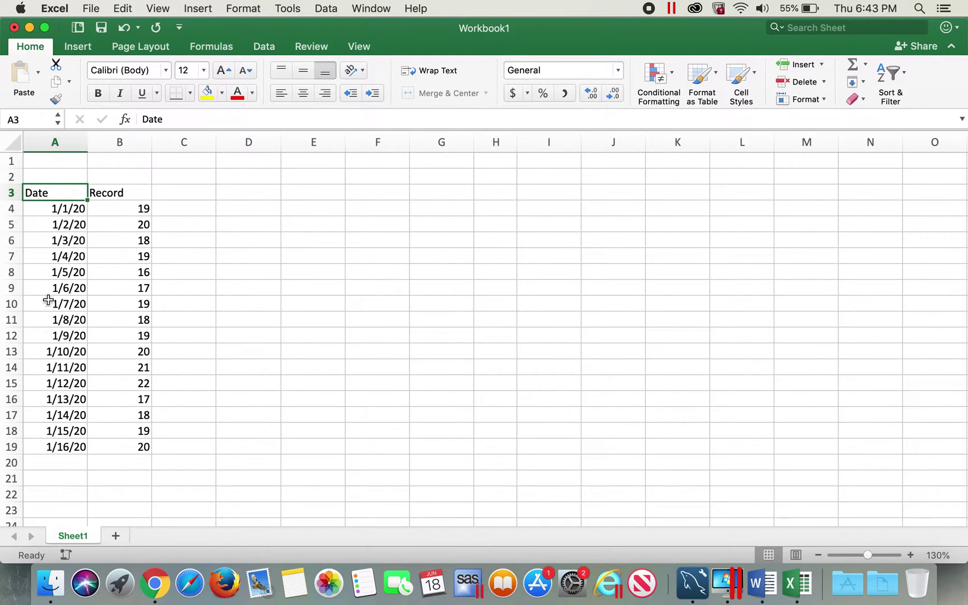
pyautogui.click(140, 195)
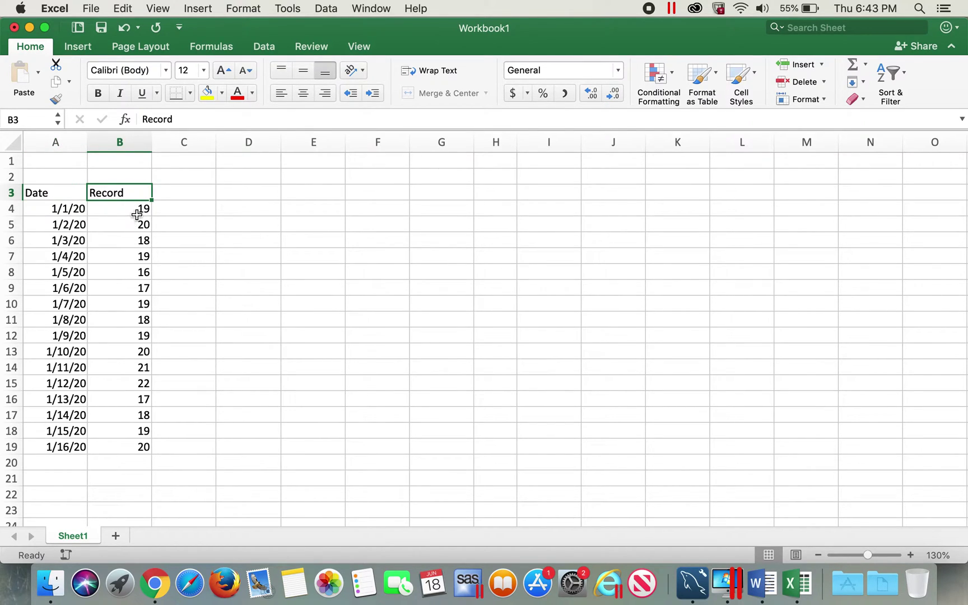
pyautogui.moveTo(136, 213); pyautogui.dragTo(135, 244)
pyautogui.click(135, 386)
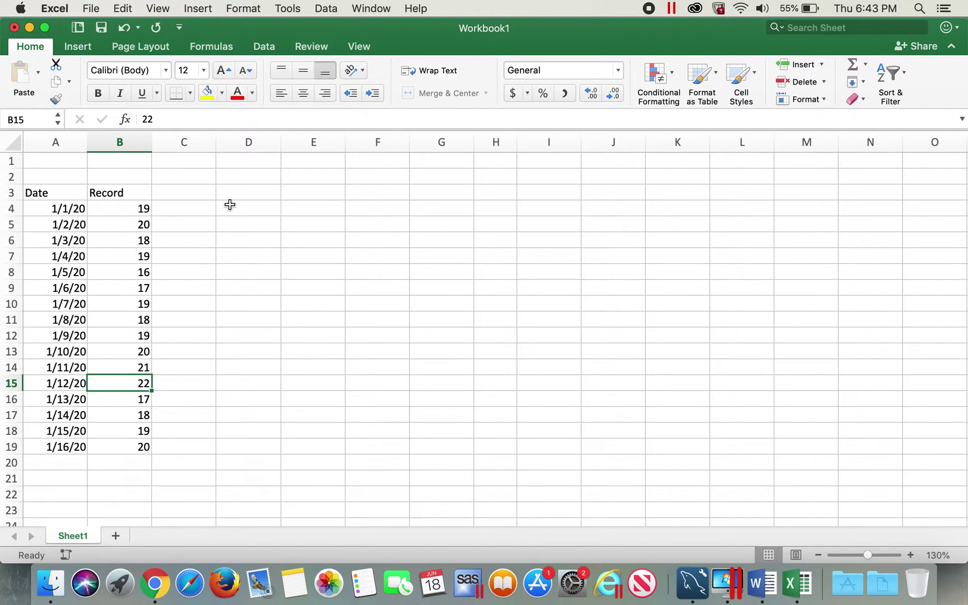
pyautogui.click(201, 191)
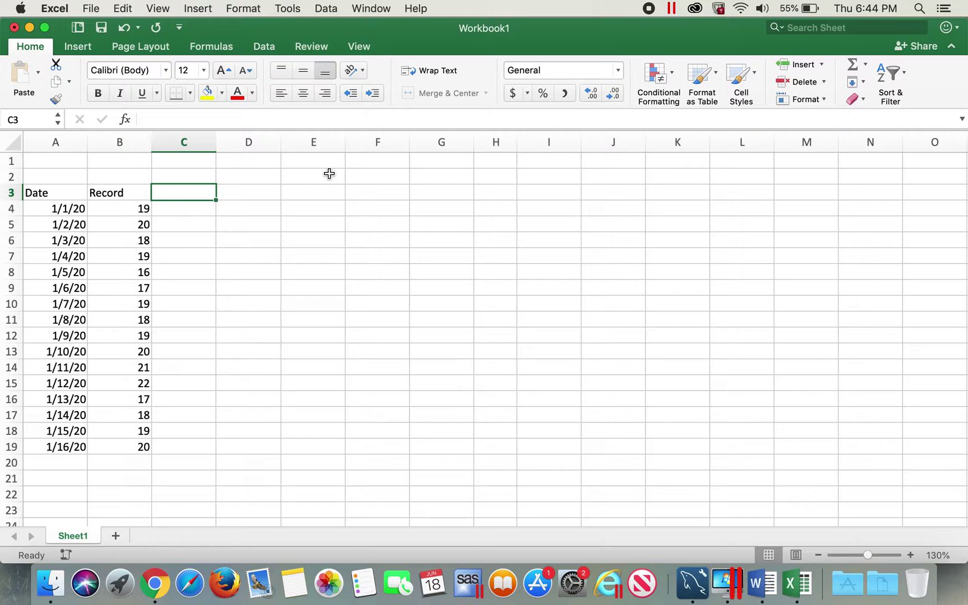
pyautogui.moveTo(141, 212); pyautogui.dragTo(143, 420)
pyautogui.click(277, 365)
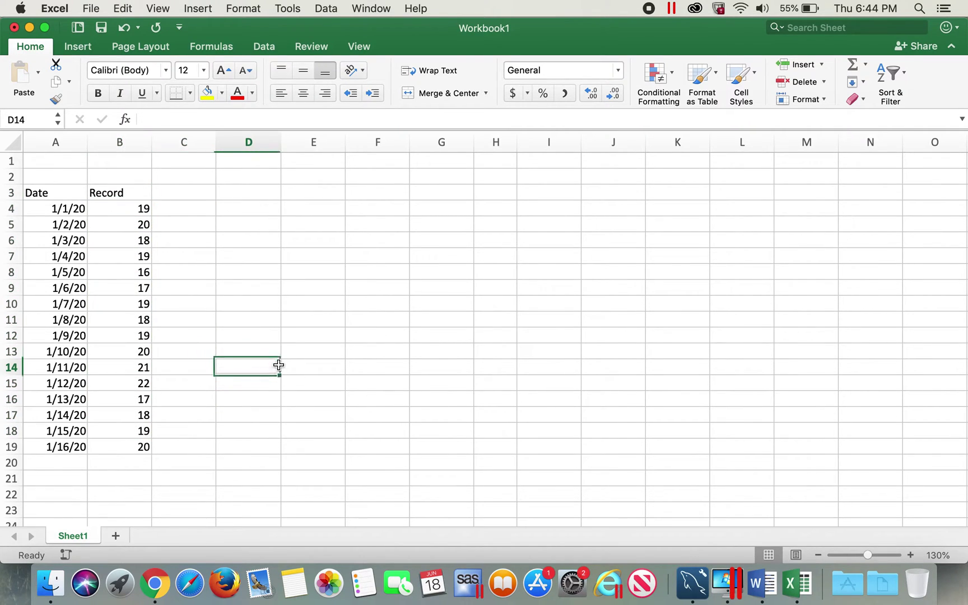
# Step: Label cell A21 "Mean" and try to enter the average function in B21 as =ave
pyautogui.click(71, 478)
pyautogui.write('Mean')
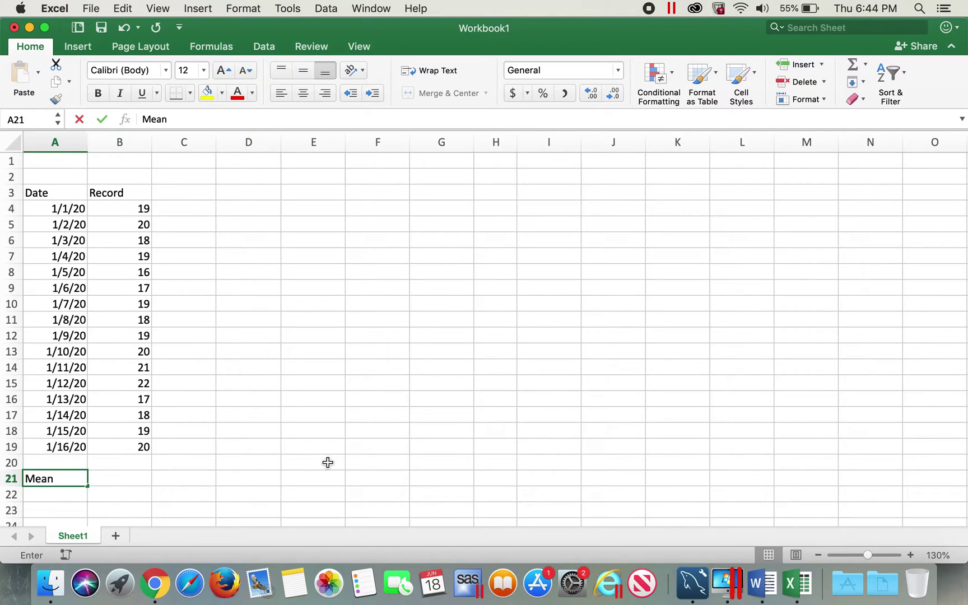
pyautogui.press('Tab')
pyautogui.write('=')
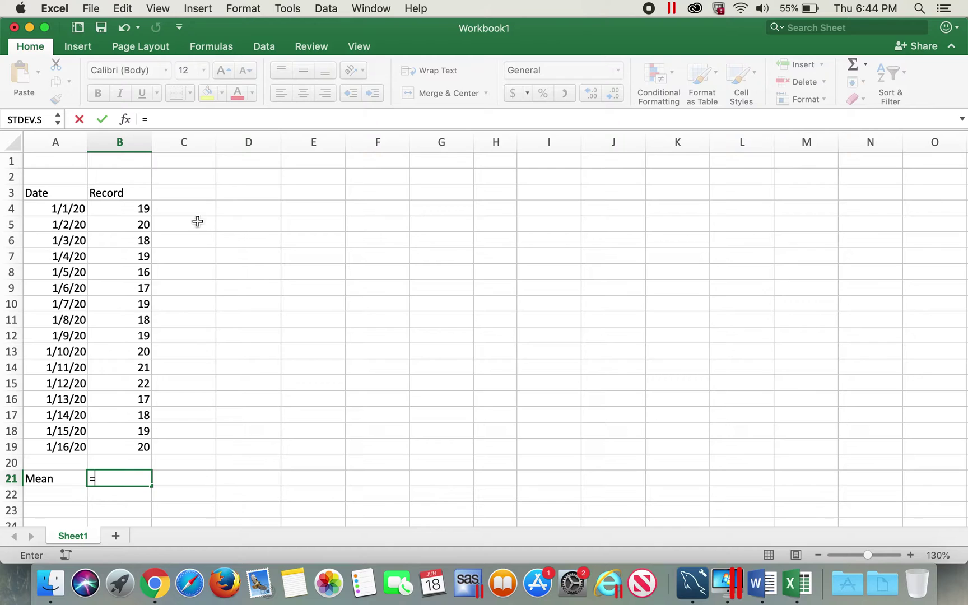
pyautogui.write('ave')
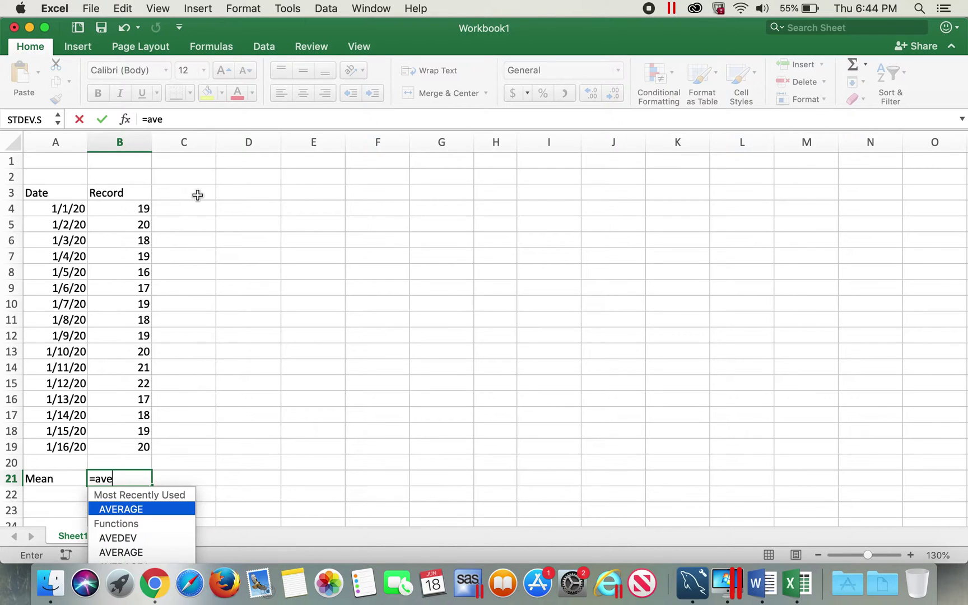
pyautogui.press('Return')
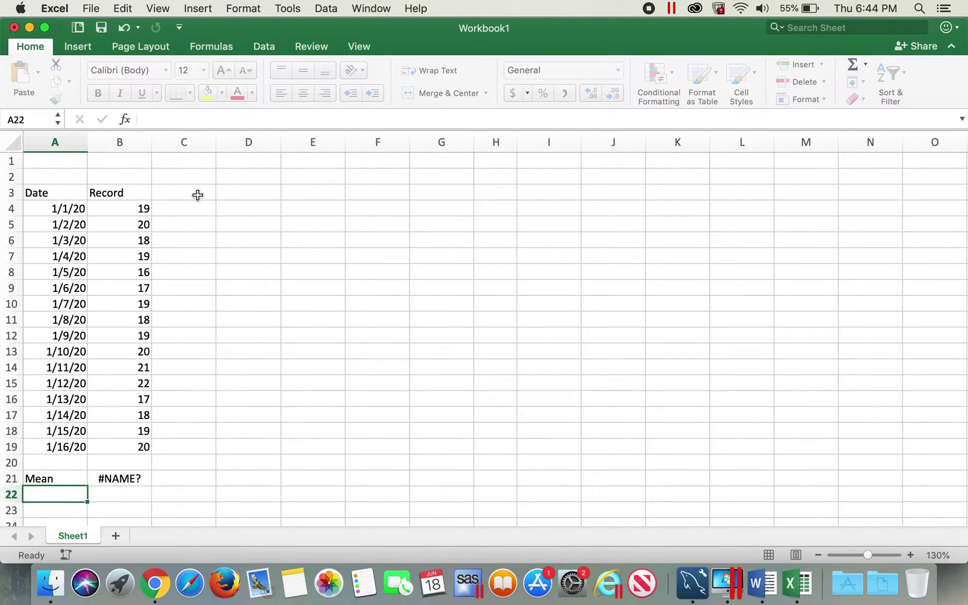
# Step: Correct the formula in B21 to =average(B4:B19) so it averages all the Record values
pyautogui.click(122, 479)
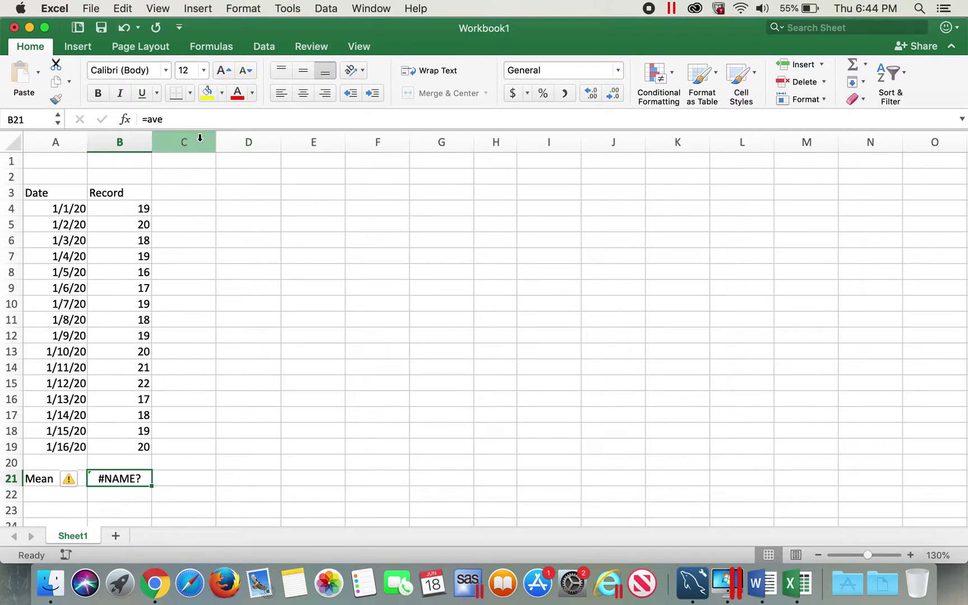
pyautogui.click(190, 119)
pyautogui.write('rag')
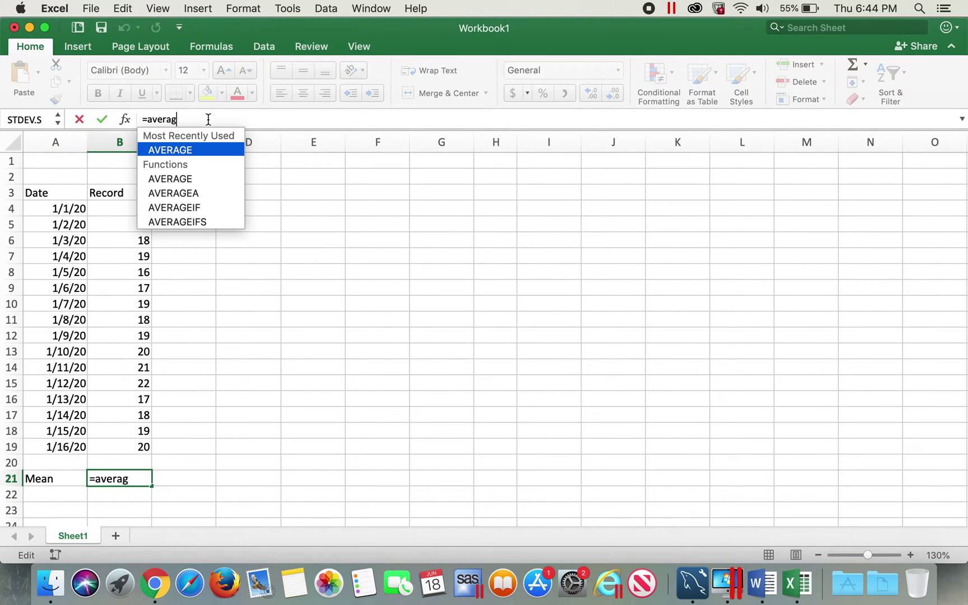
pyautogui.write('e(')
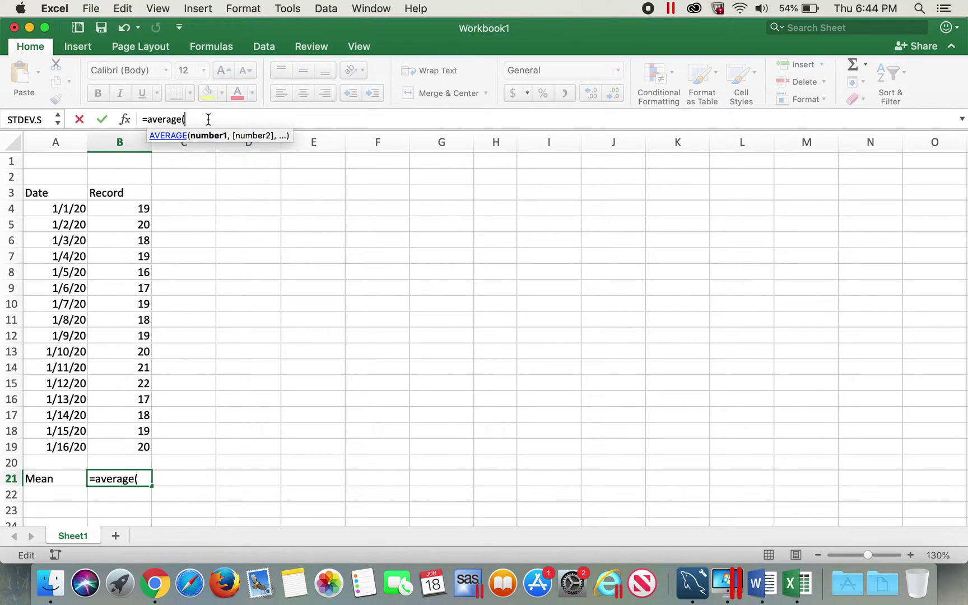
pyautogui.moveTo(137, 209); pyautogui.dragTo(138, 442)
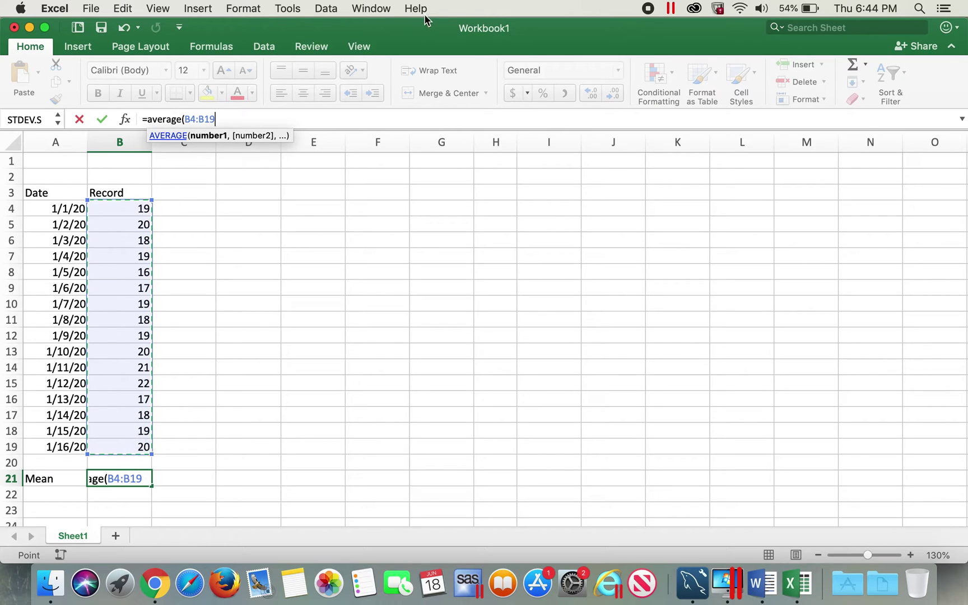
pyautogui.write(')')
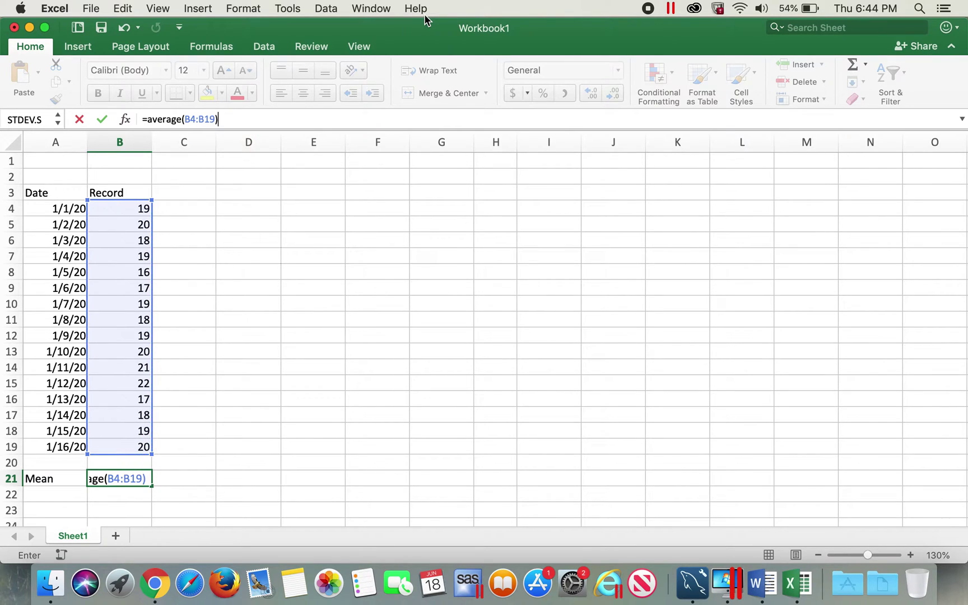
pyautogui.press('Return')
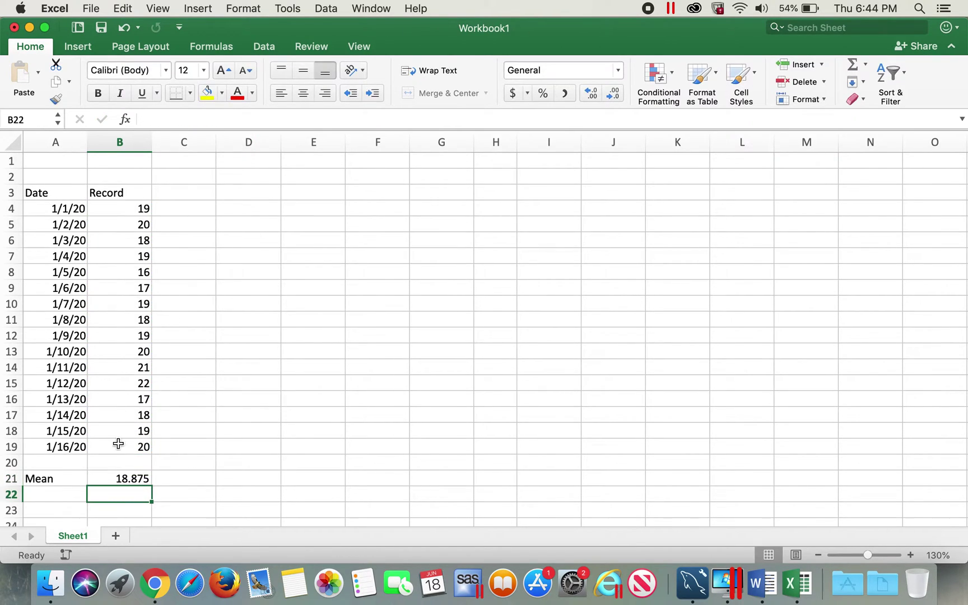
pyautogui.click(127, 480)
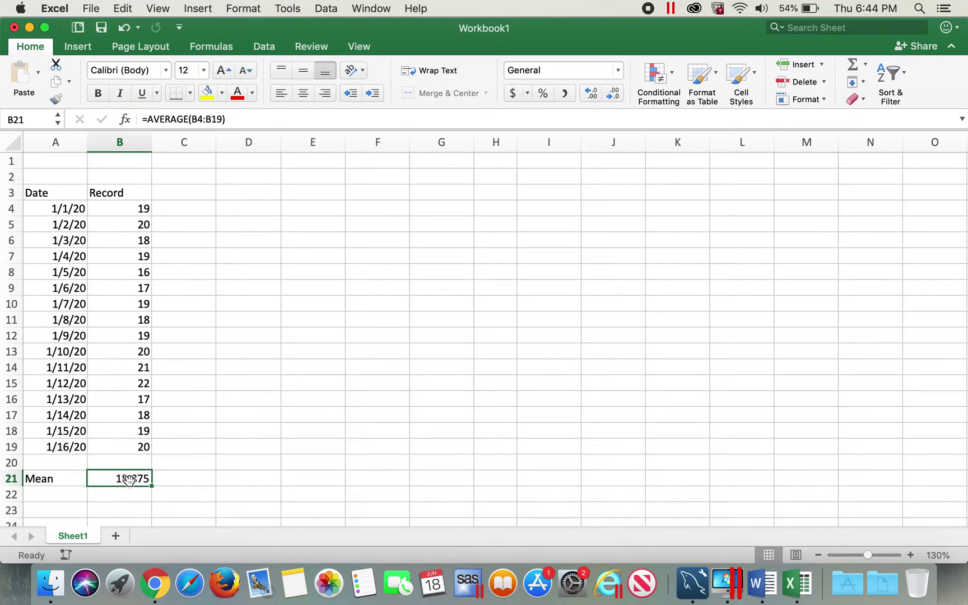
pyautogui.click(225, 234)
# Step: Add the column header "Mean" in cell C3, next to Record
pyautogui.click(187, 191)
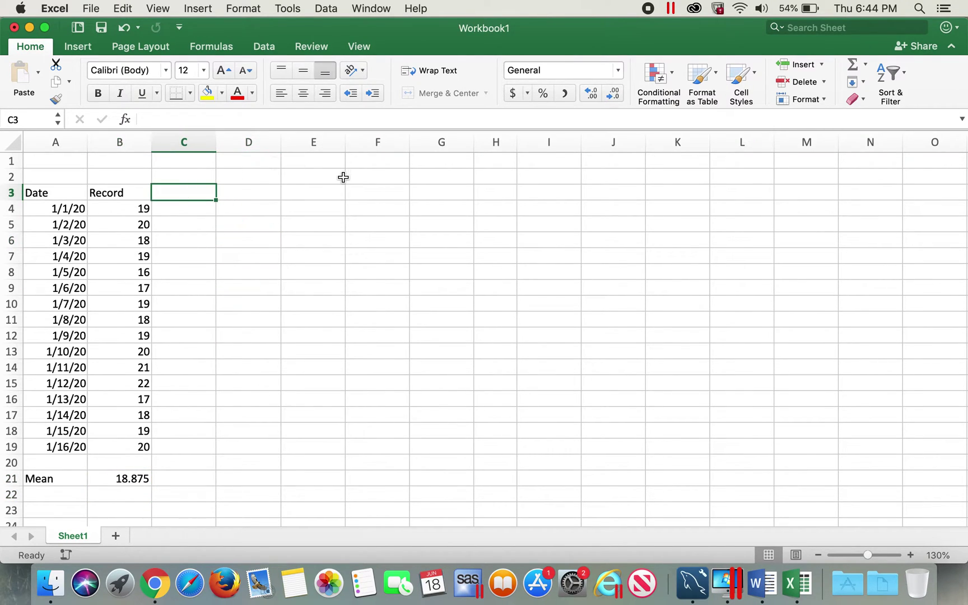
pyautogui.write('Mean')
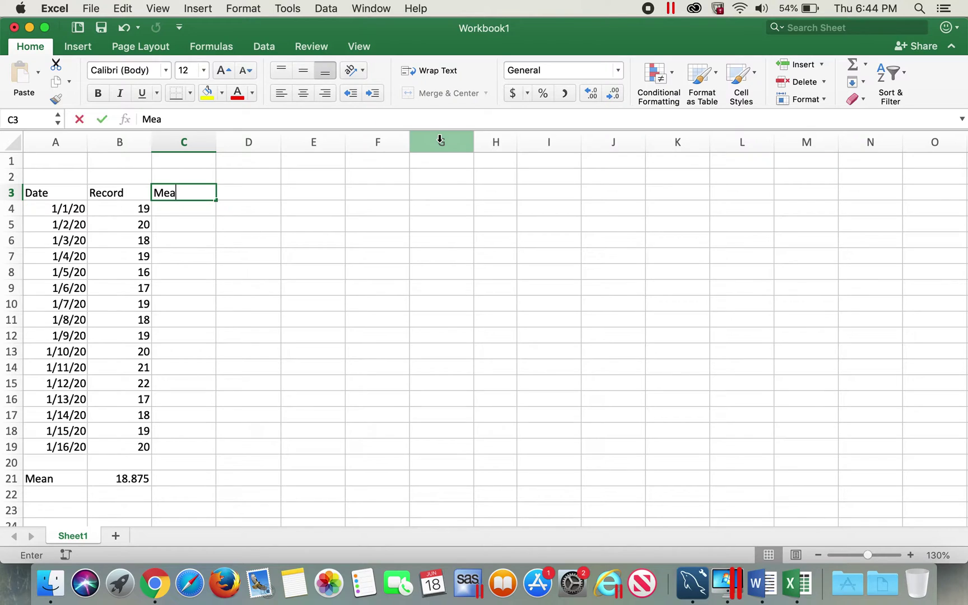
pyautogui.click(225, 239)
# Step: Enter 18.875 in C4 and fill it down the Mean column to C19
pyautogui.click(190, 206)
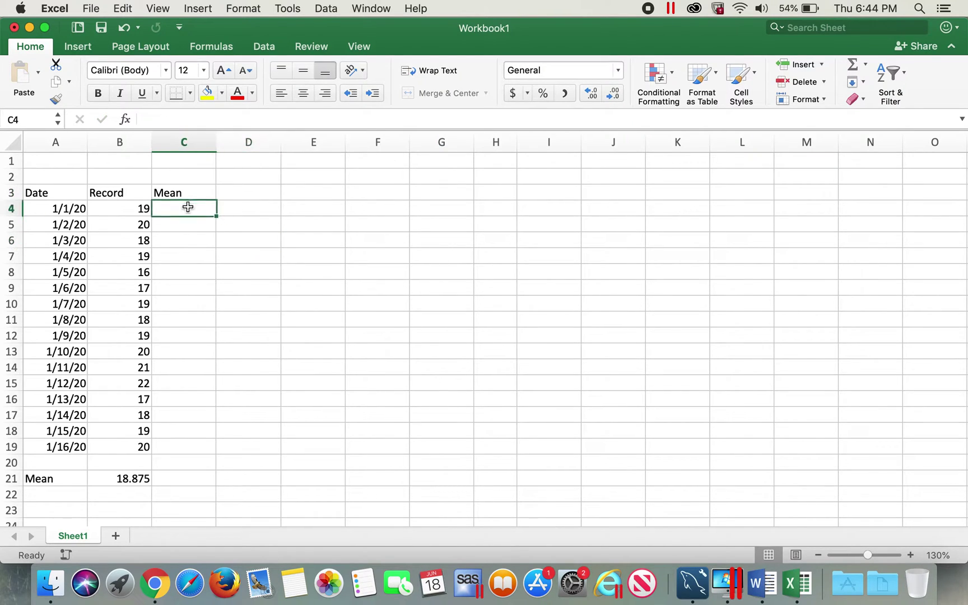
pyautogui.write('18')
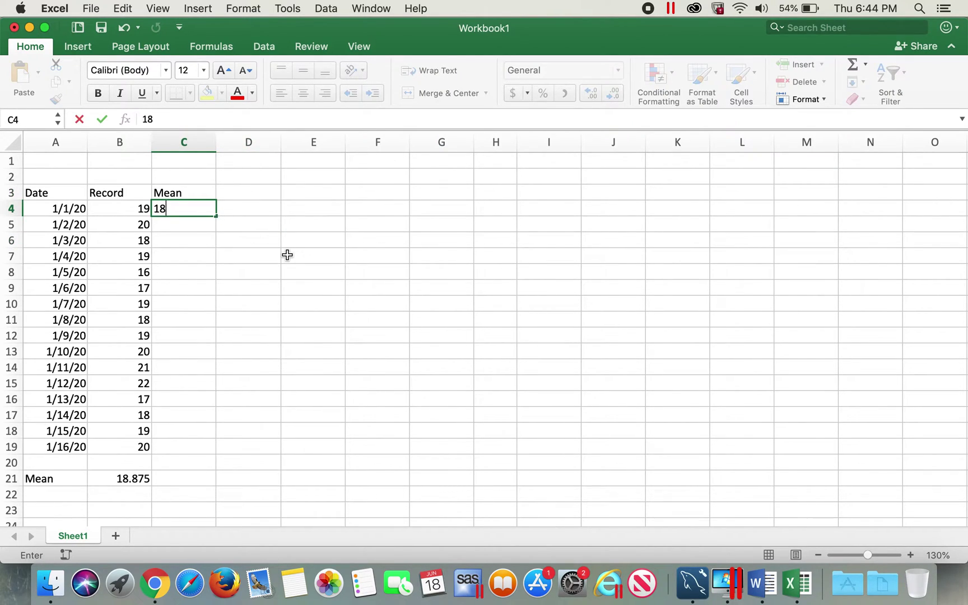
pyautogui.write('.875')
pyautogui.click(271, 254)
pyautogui.click(210, 211)
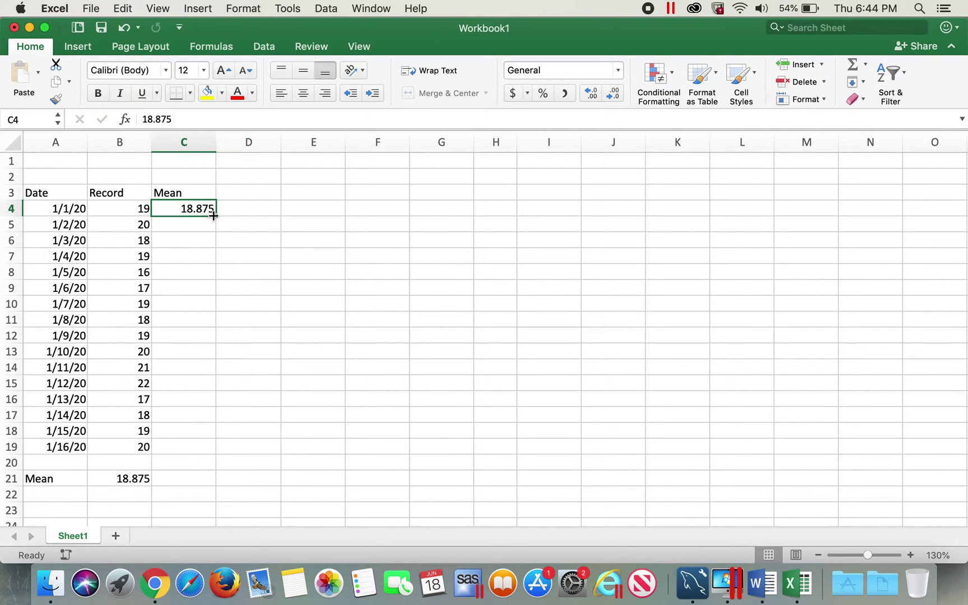
pyautogui.doubleClick(215, 215)
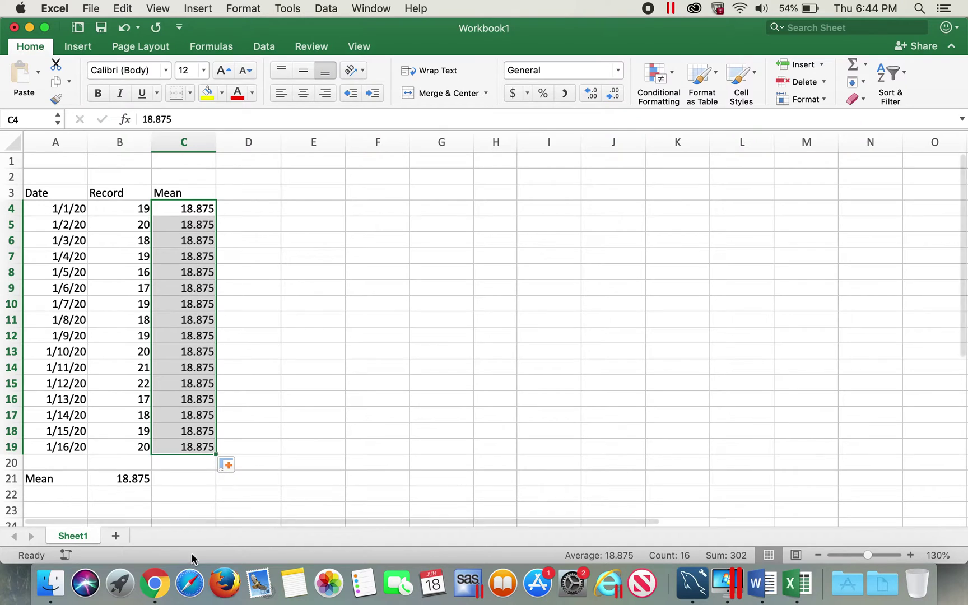
pyautogui.click(308, 366)
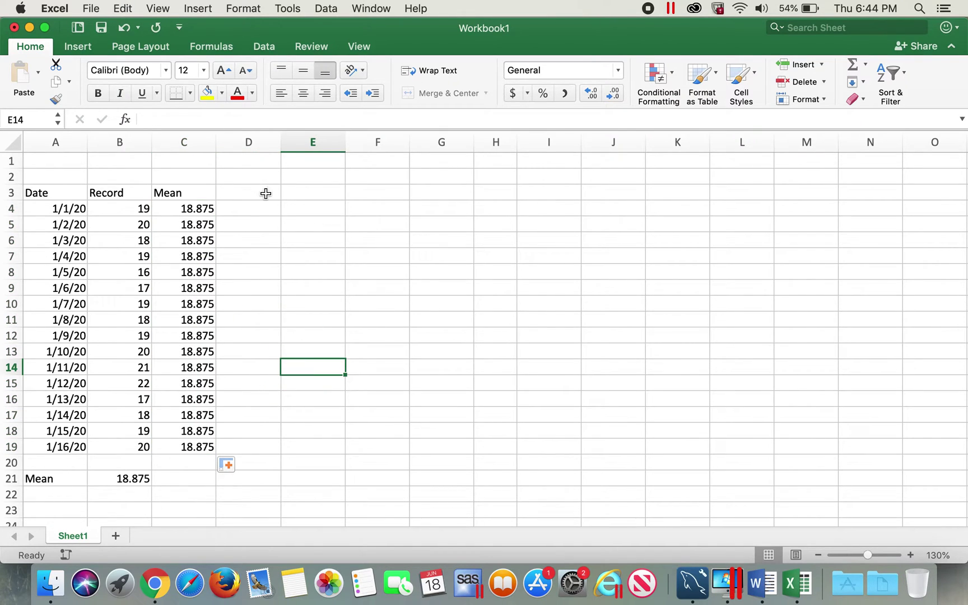
# Step: Add the column header "UCL" in D3 and the row label "UCL" in A22
pyautogui.click(271, 194)
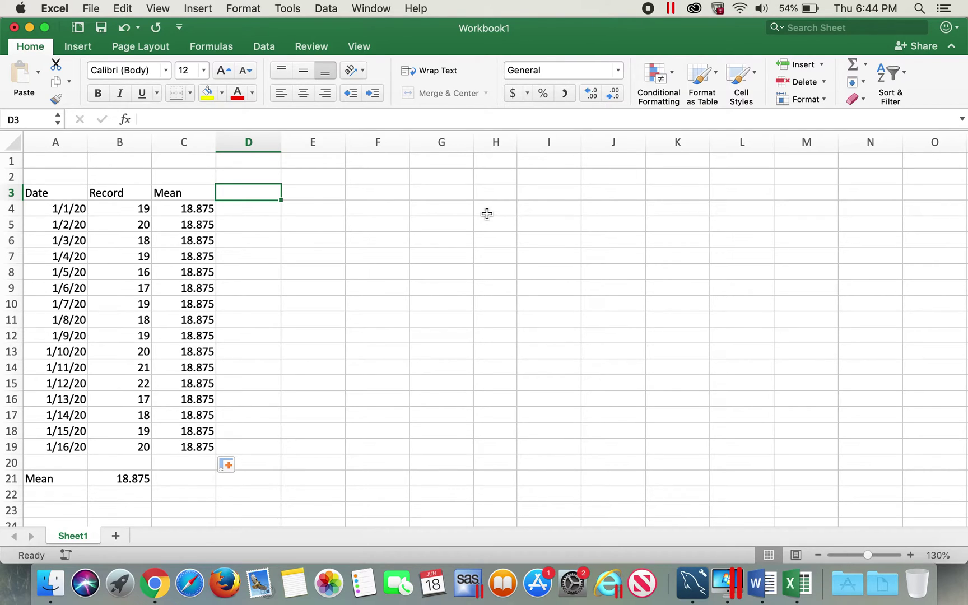
pyautogui.write('UCL')
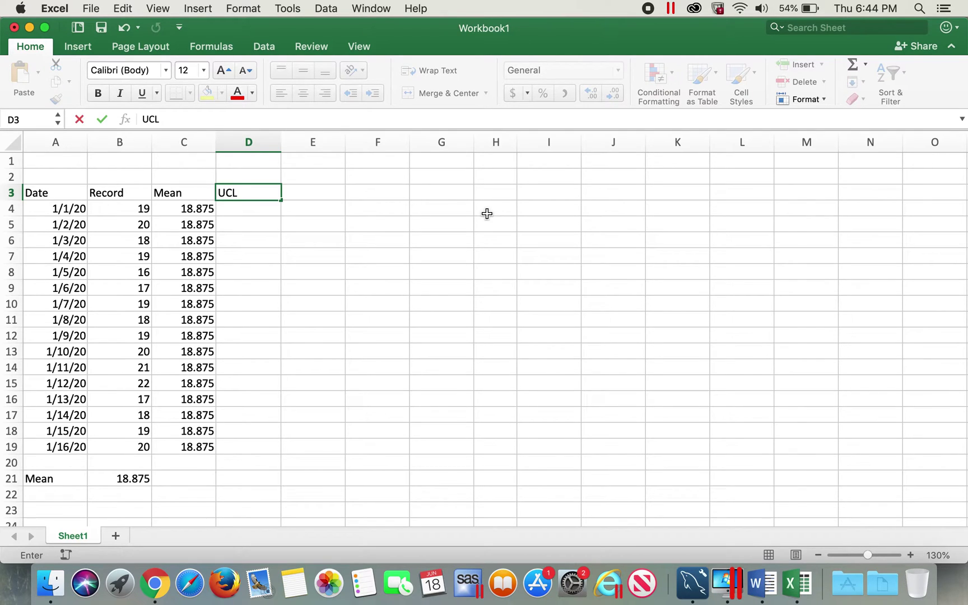
pyautogui.click(355, 328)
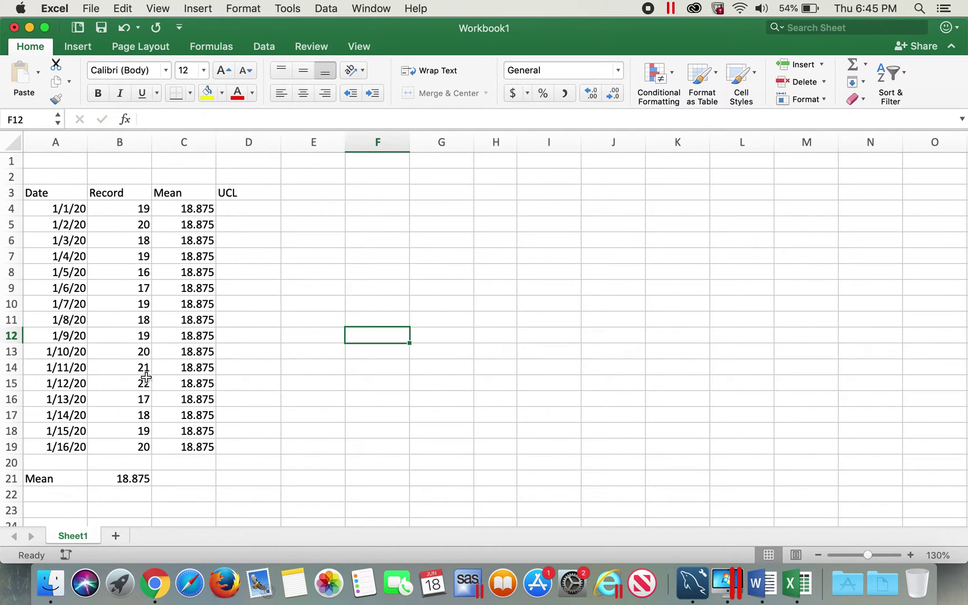
pyautogui.click(71, 495)
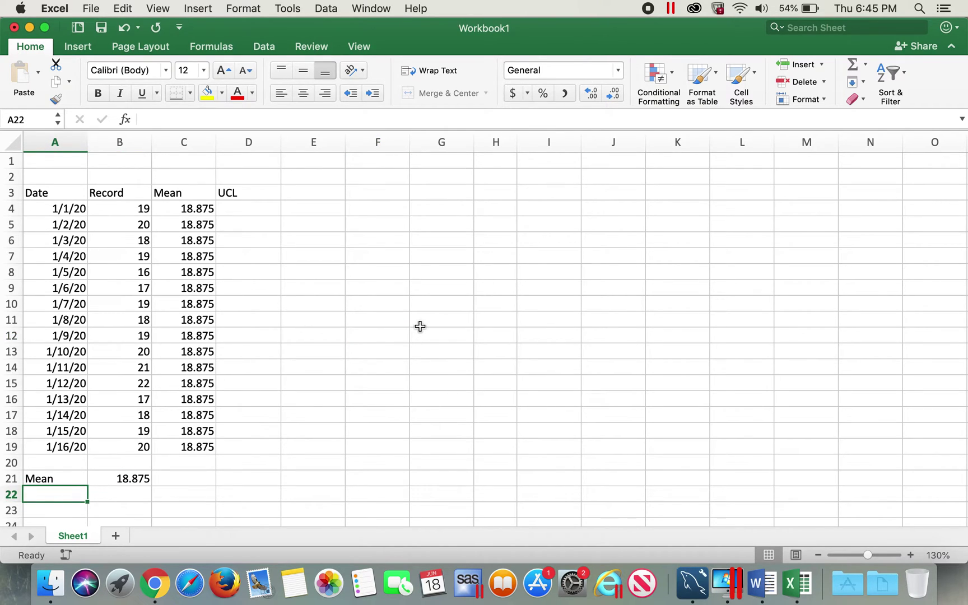
pyautogui.write('UCL')
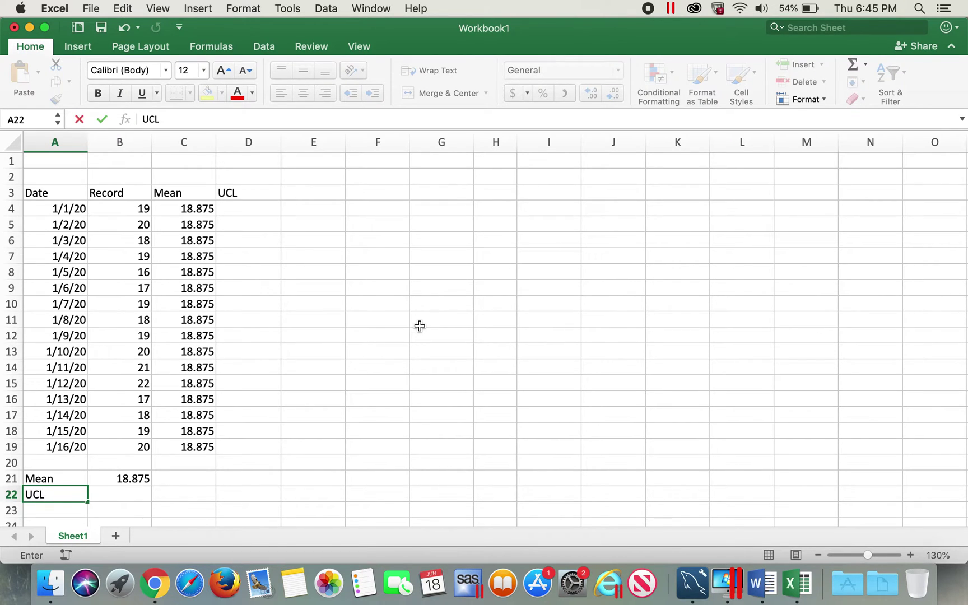
pyautogui.press('Tab')
# Step: Calculate the upper control limit in B22 with the formula =C4+(3*STDEV.S(B4:B19))
pyautogui.write('=')
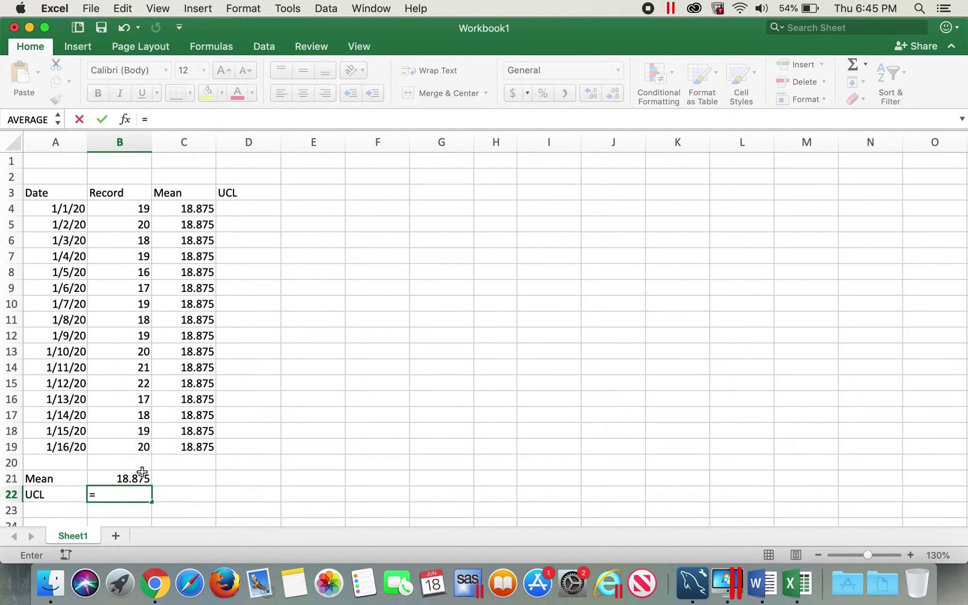
pyautogui.click(205, 208)
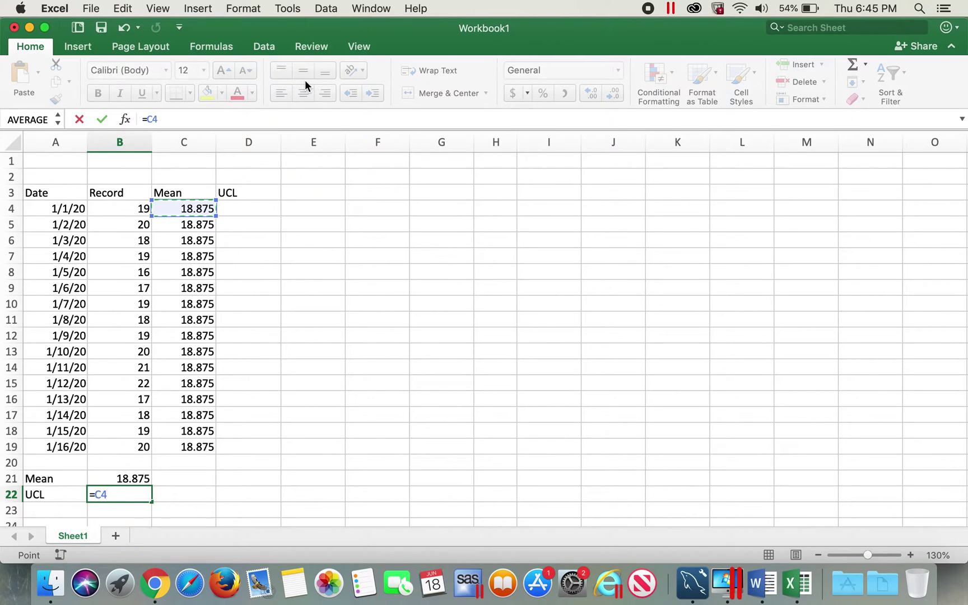
pyautogui.write('+(3')
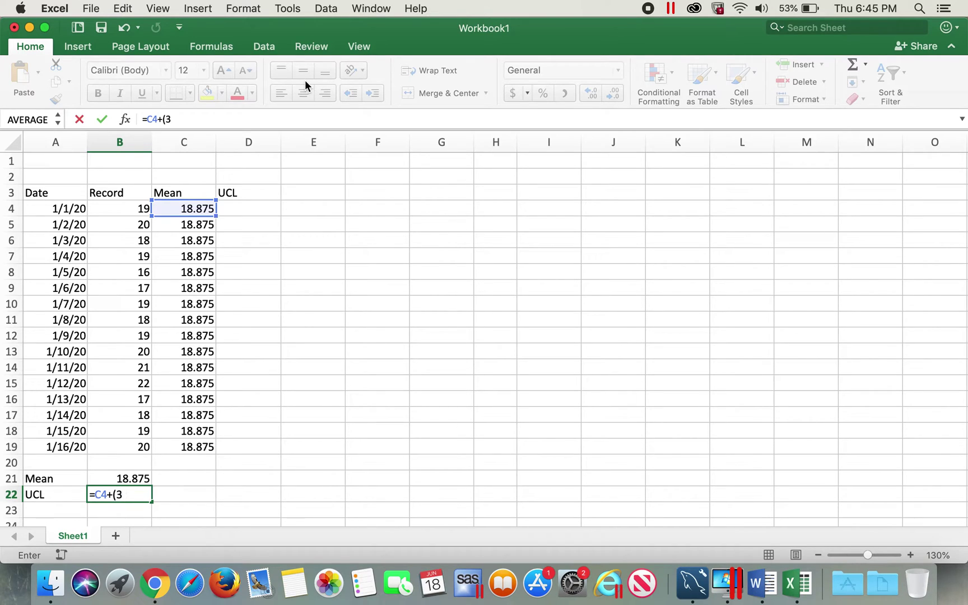
pyautogui.write('*st')
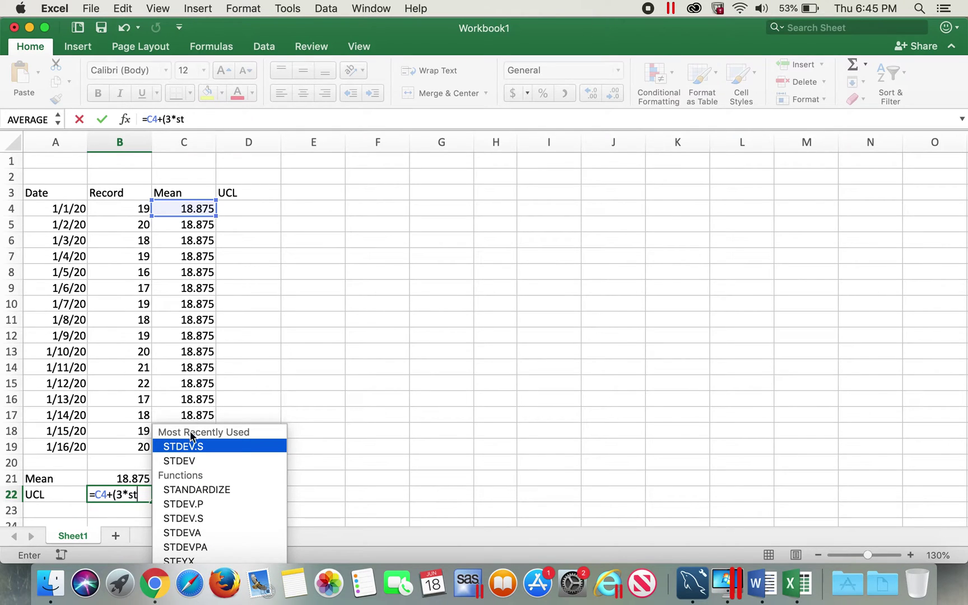
pyautogui.click(204, 448)
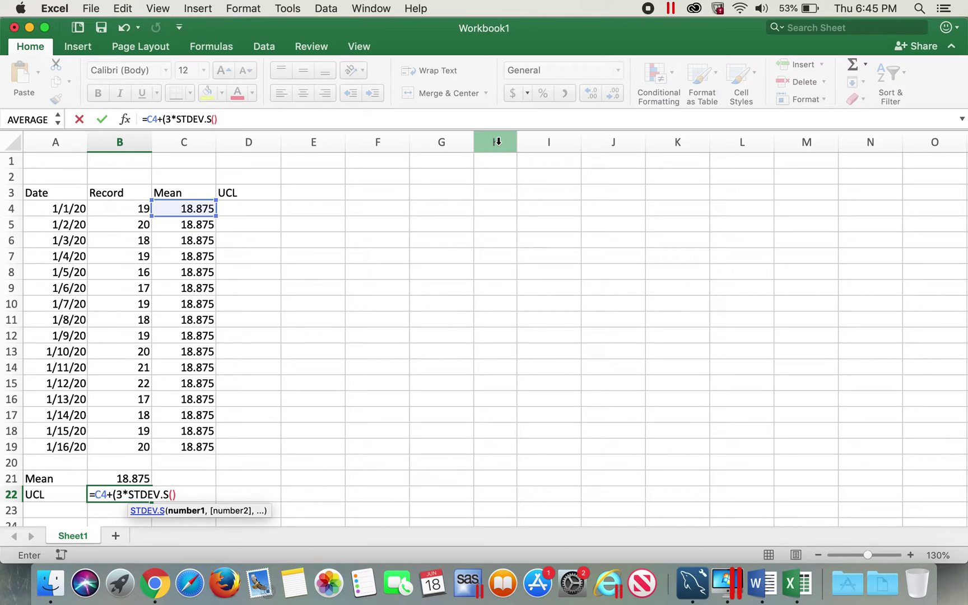
pyautogui.moveTo(137, 208); pyautogui.dragTo(132, 432)
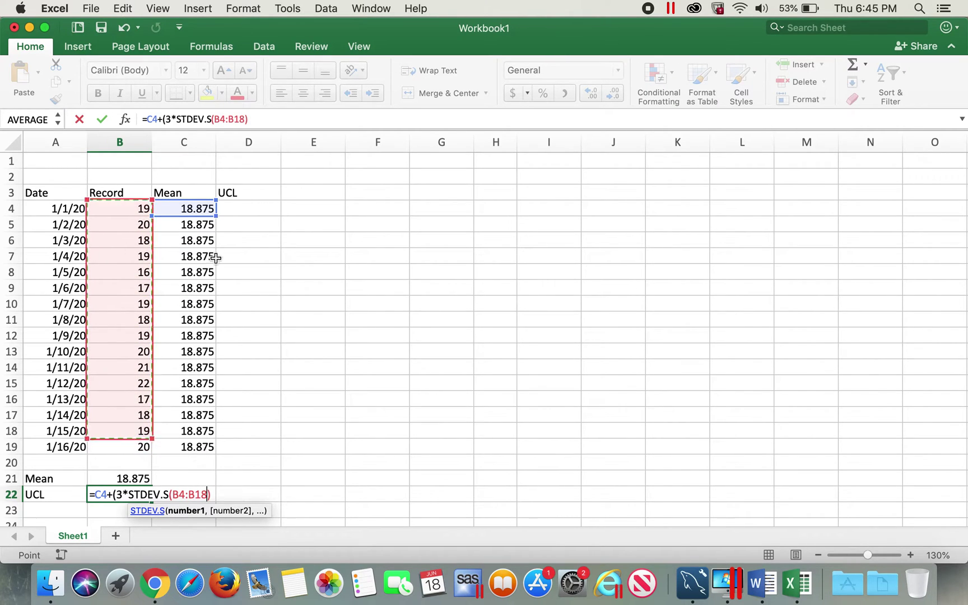
pyautogui.moveTo(155, 442)
pyautogui.mouseDown()
pyautogui.moveTo(146, 432)
pyautogui.moveTo(148, 456)
pyautogui.moveTo(161, 444)
pyautogui.mouseUp()
pyautogui.write(')')
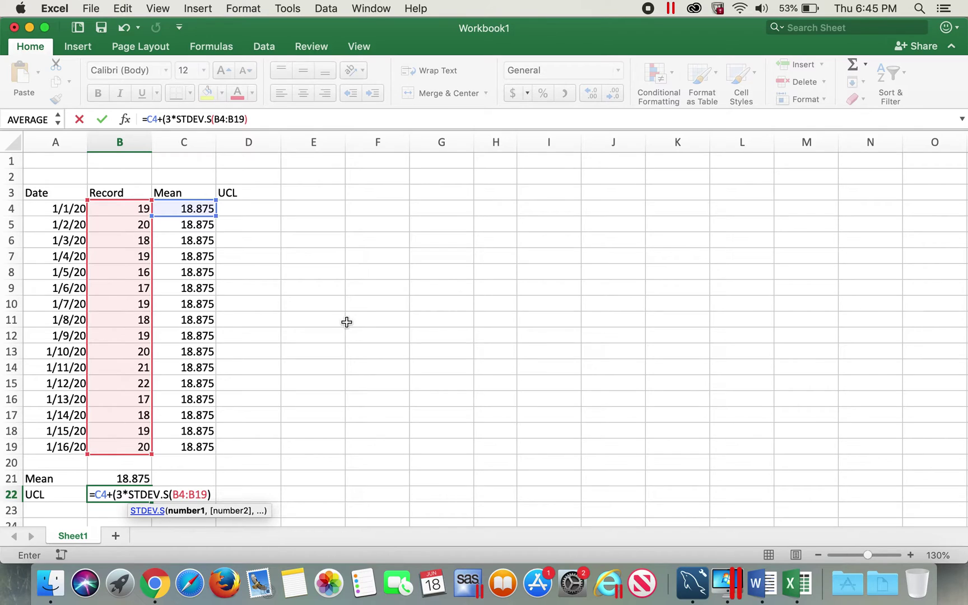
pyautogui.write(')')
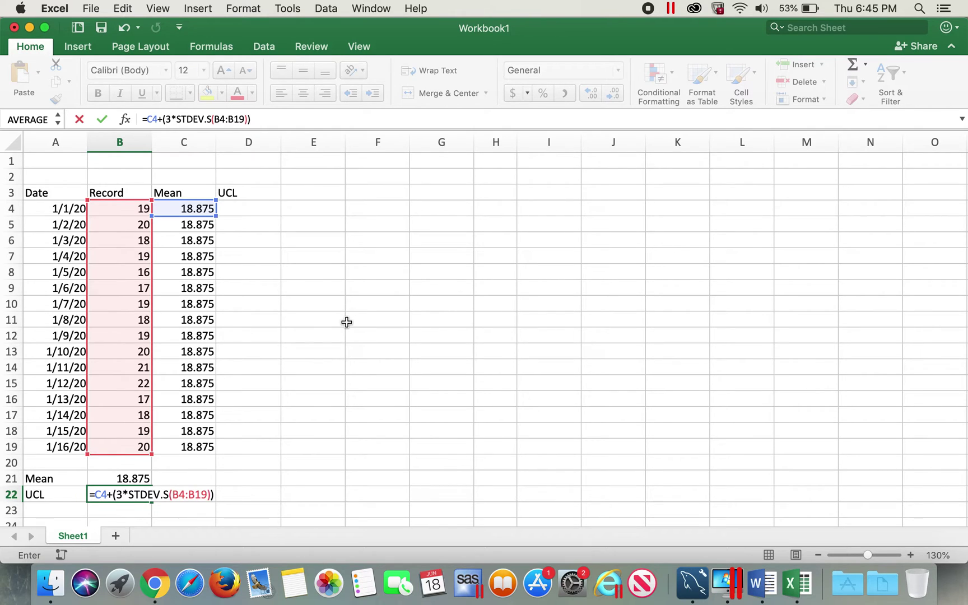
pyautogui.press('Return')
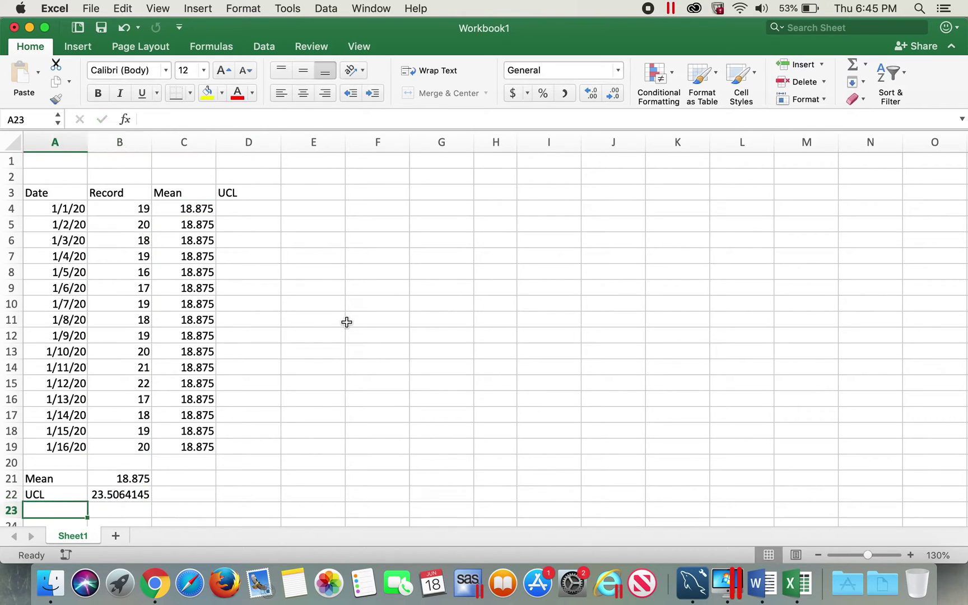
# Step: Enter 23.5064145 in D4 and fill it down the UCL column to D19
pyautogui.click(140, 494)
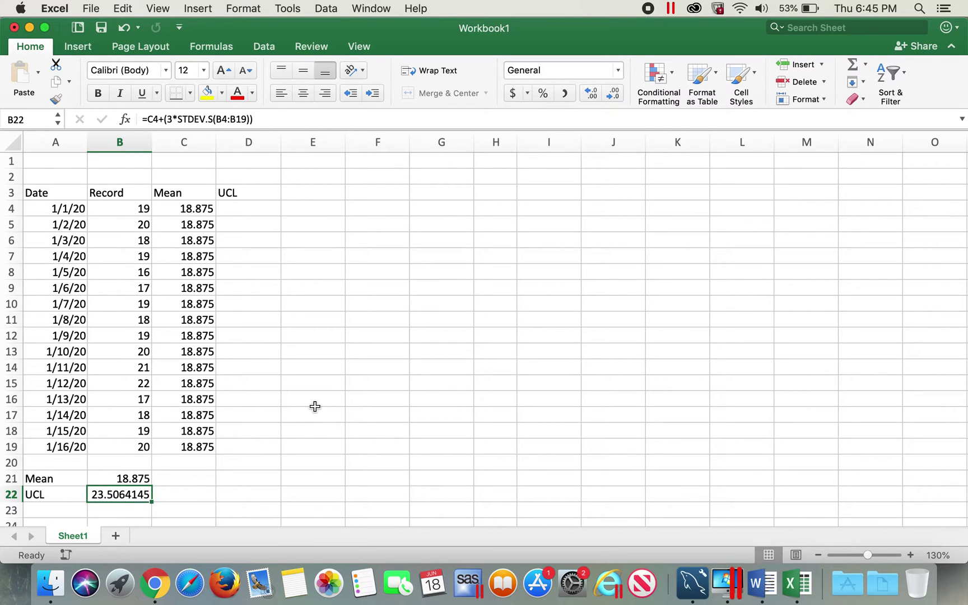
pyautogui.click(260, 209)
pyautogui.write('23.')
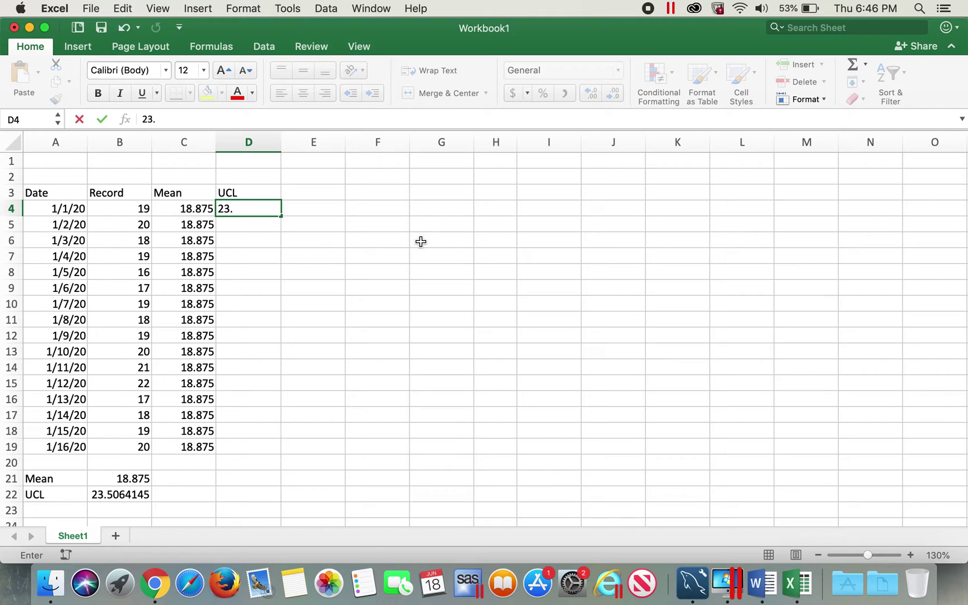
pyautogui.write('5064145')
pyautogui.click(310, 251)
pyautogui.click(275, 212)
pyautogui.doubleClick(281, 217)
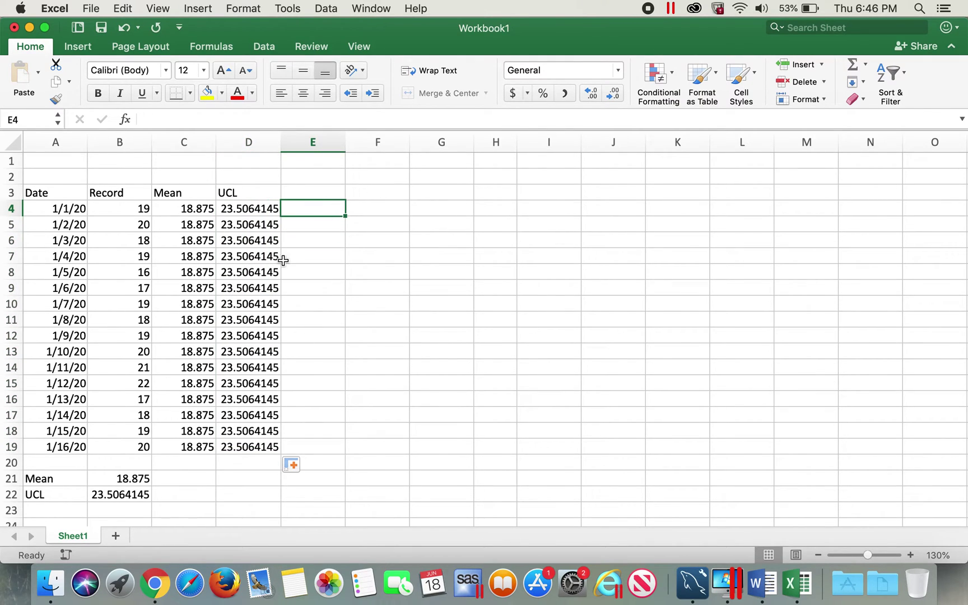
# Step: Add the column header "LCL" in E3 and the row label "LCL" in A23
pyautogui.click(336, 190)
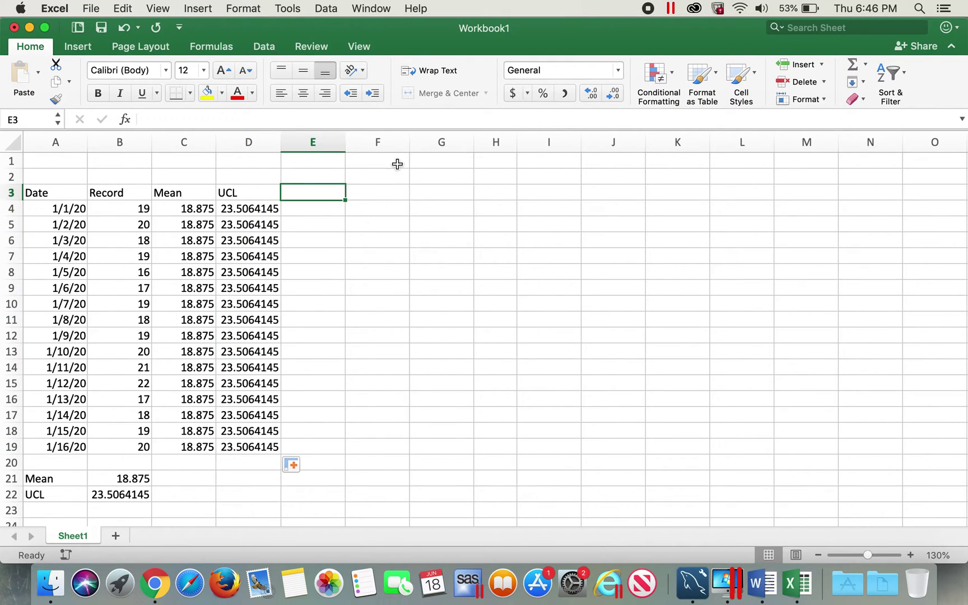
pyautogui.write('LCL')
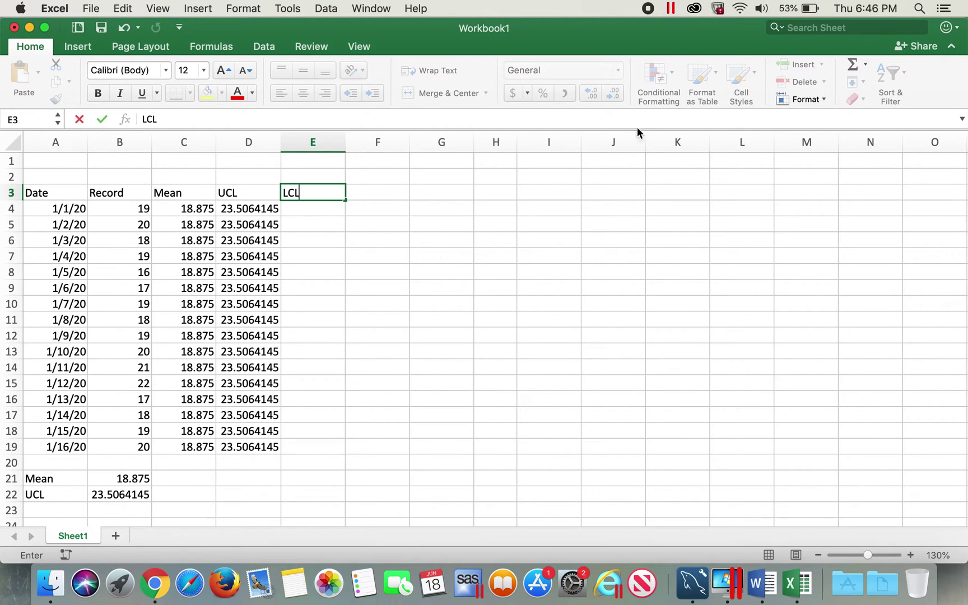
pyautogui.click(372, 254)
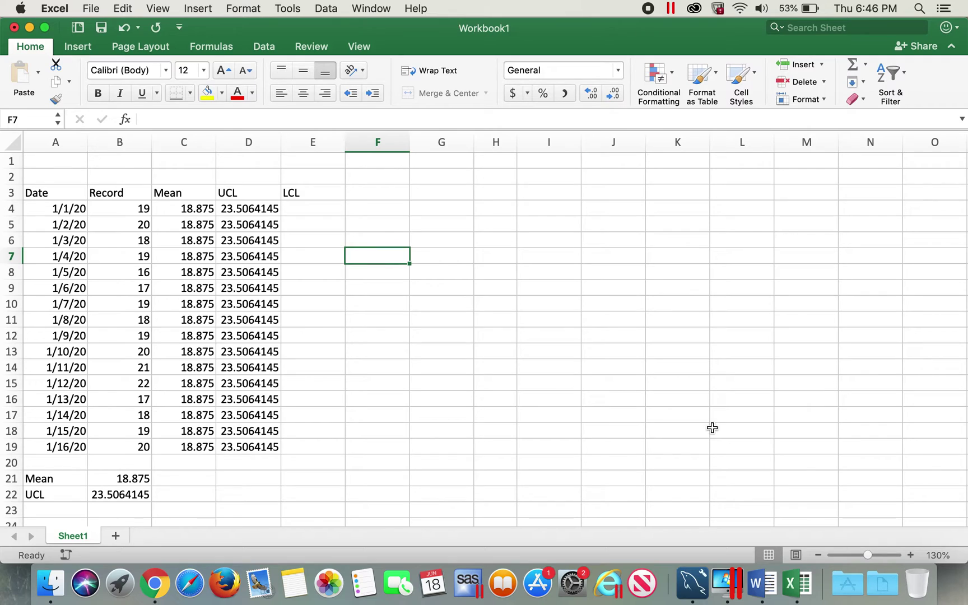
pyautogui.click(86, 507)
pyautogui.write('LCL')
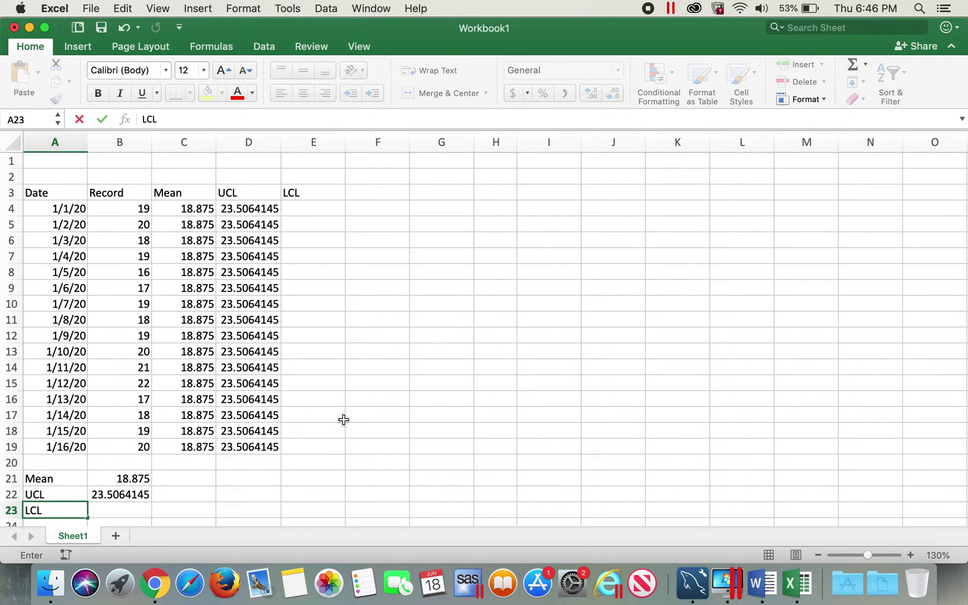
pyautogui.press('Tab')
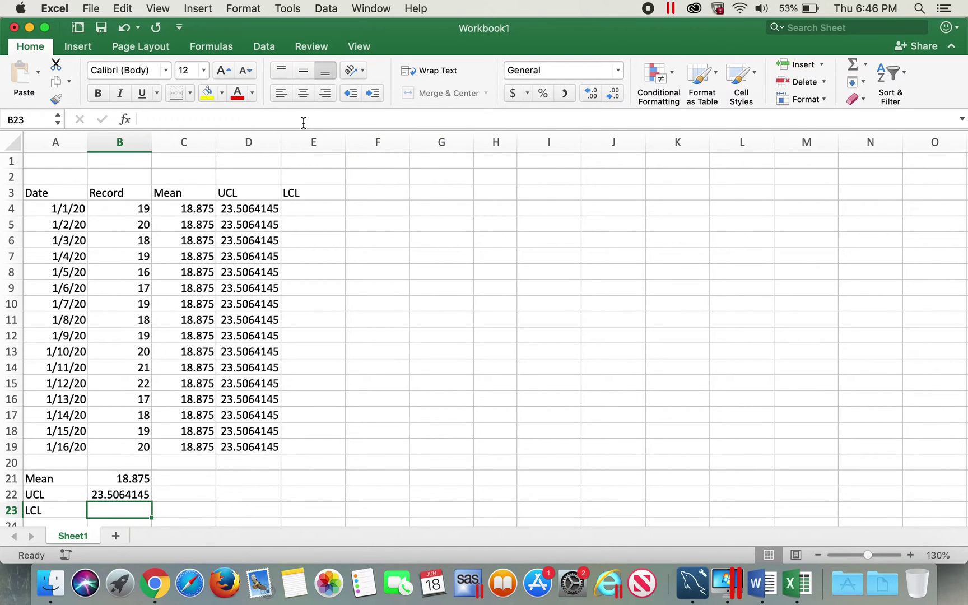
# Step: Calculate the lower control limit in B23 with the formula =C4-(3*STDEV.S(B4:B19))
pyautogui.write('=')
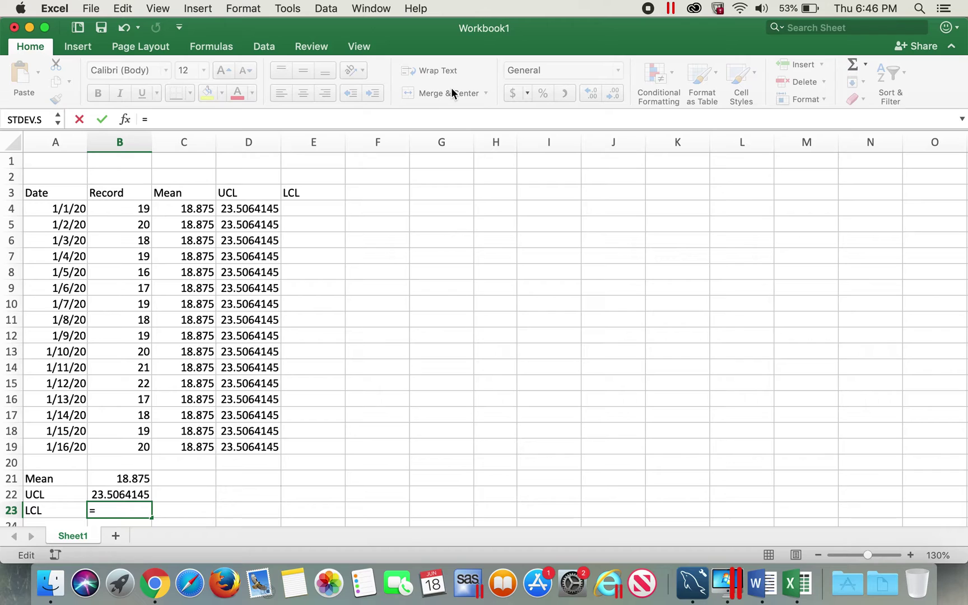
pyautogui.click(196, 213)
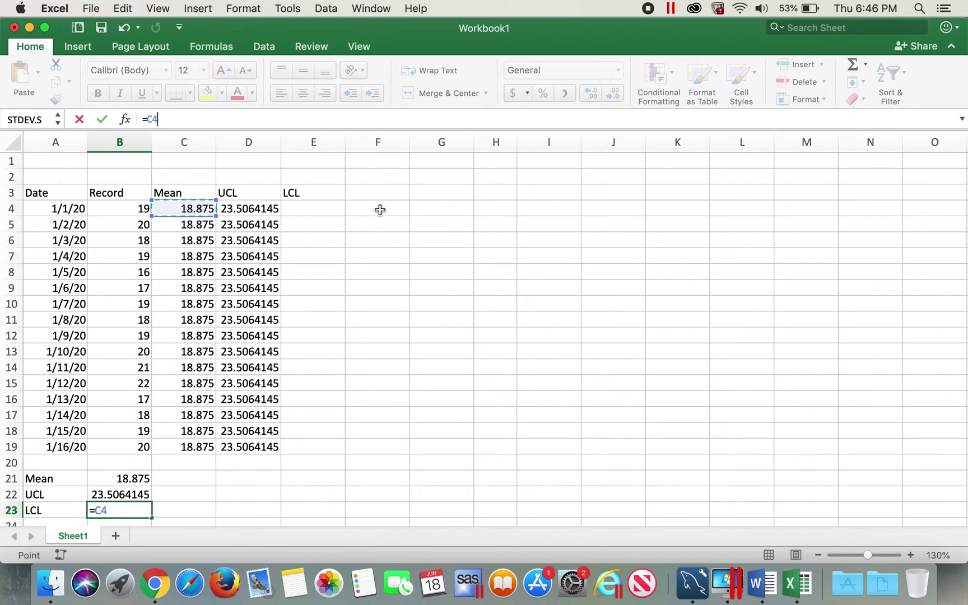
pyautogui.write('-(3*st')
pyautogui.click(380, 210)
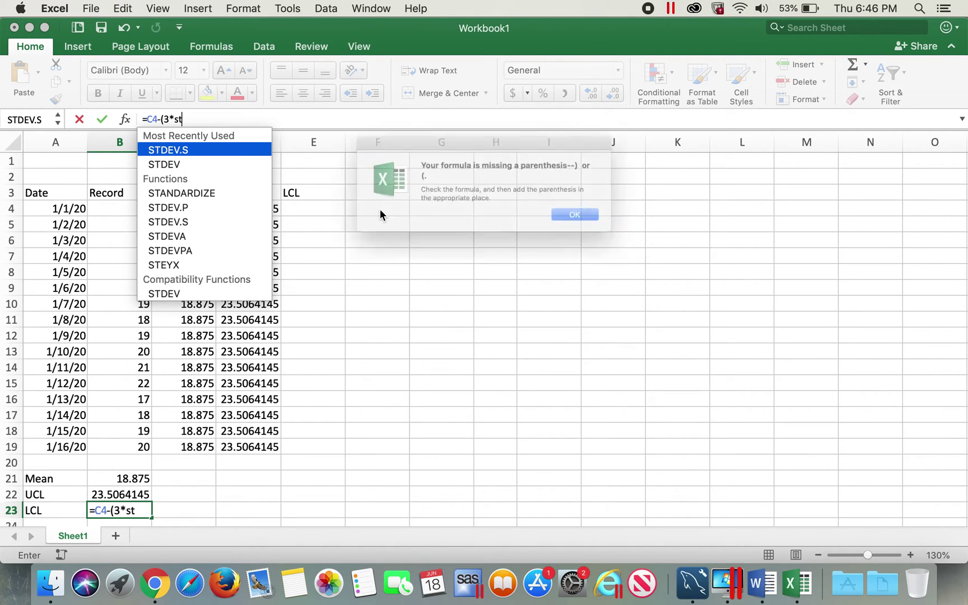
pyautogui.press('Return')
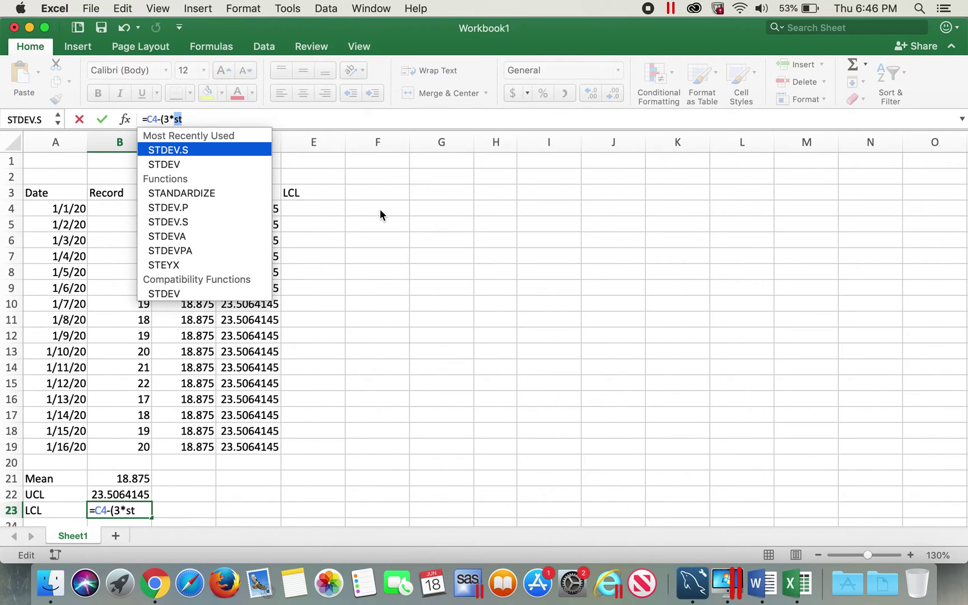
pyautogui.doubleClick(199, 150)
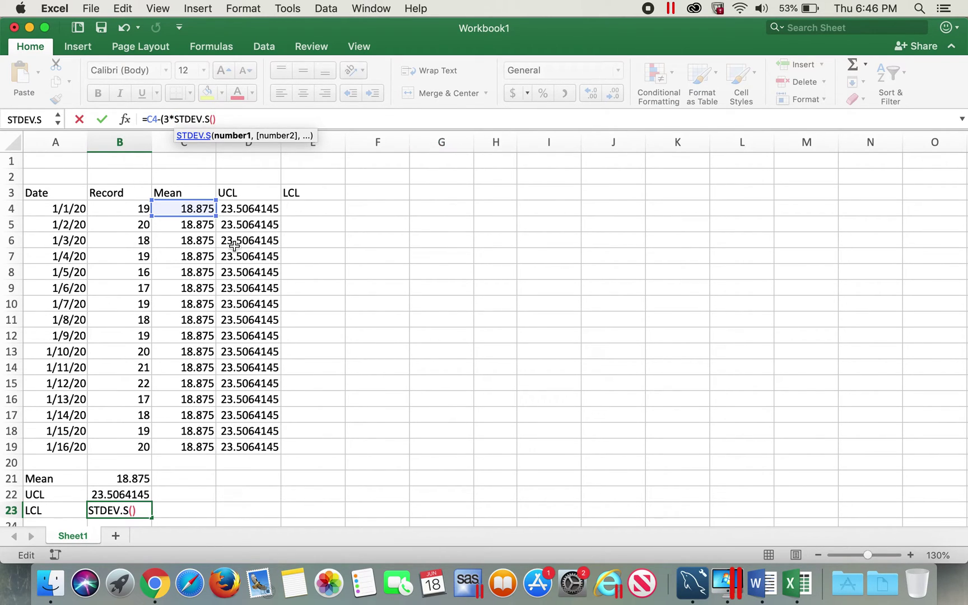
pyautogui.moveTo(140, 209); pyautogui.dragTo(144, 449)
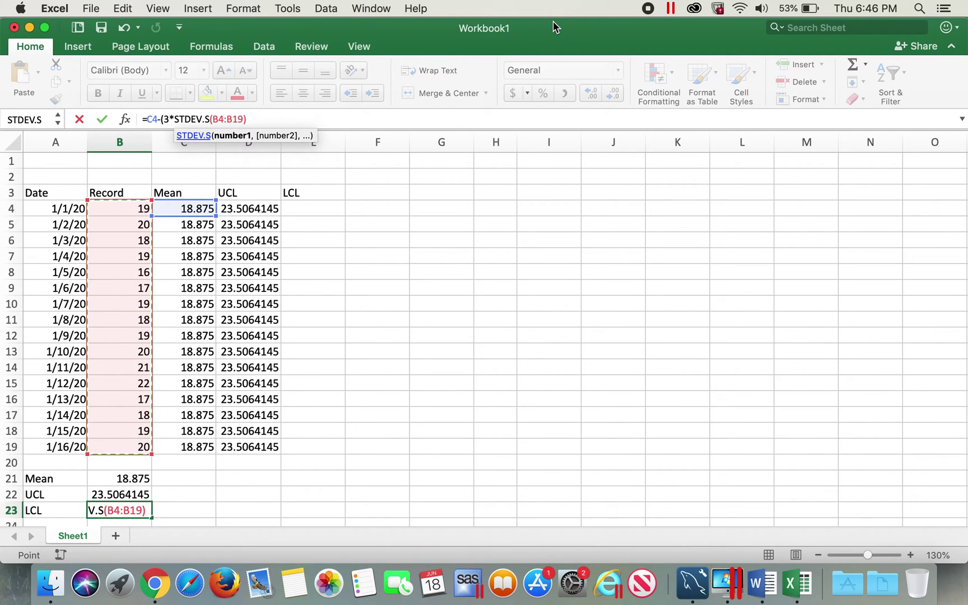
pyautogui.write(')')
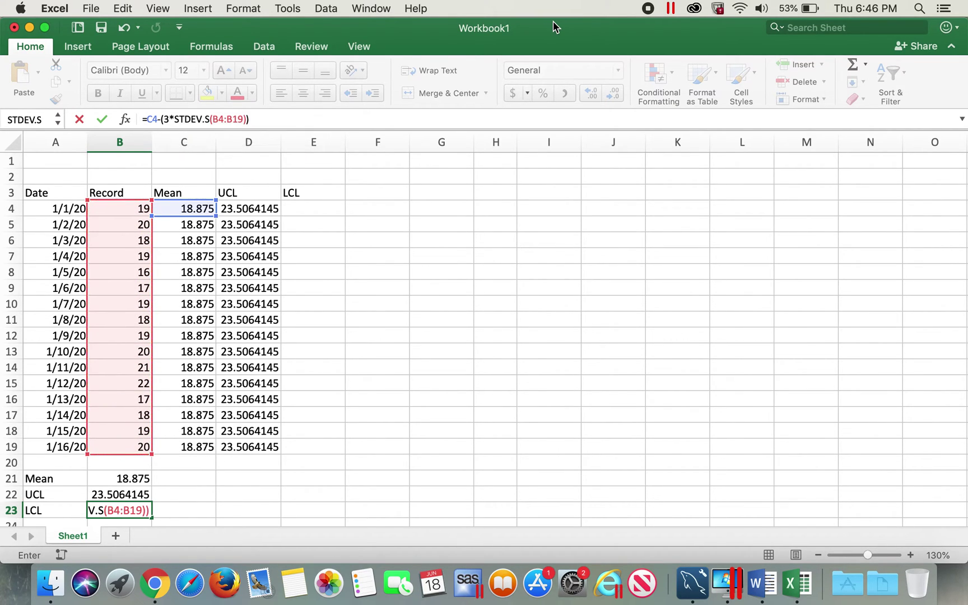
pyautogui.press('Return')
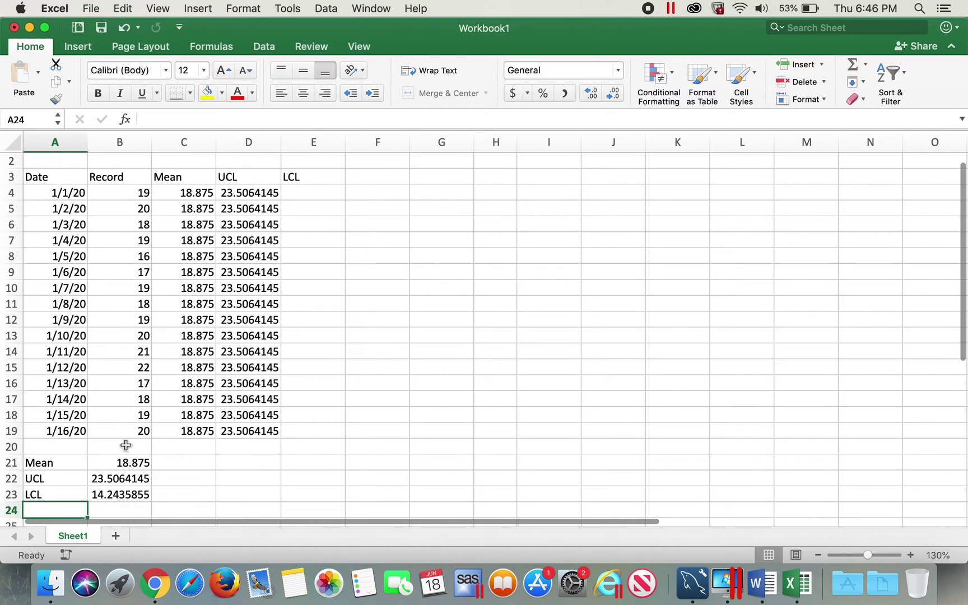
# Step: Enter 14.2435855 in E4 and fill it down the LCL column to E19
pyautogui.click(112, 495)
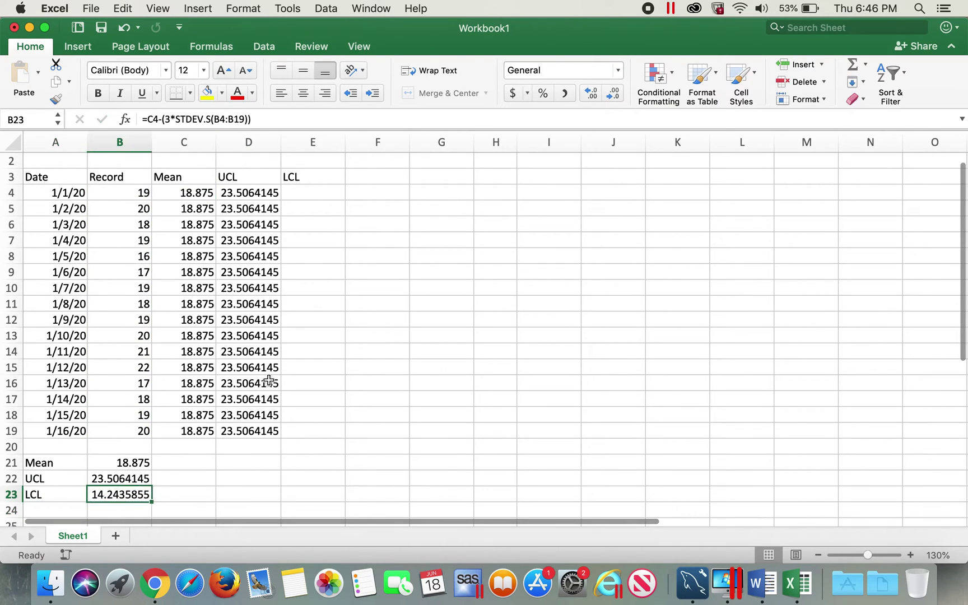
pyautogui.click(305, 197)
pyautogui.write('14.24')
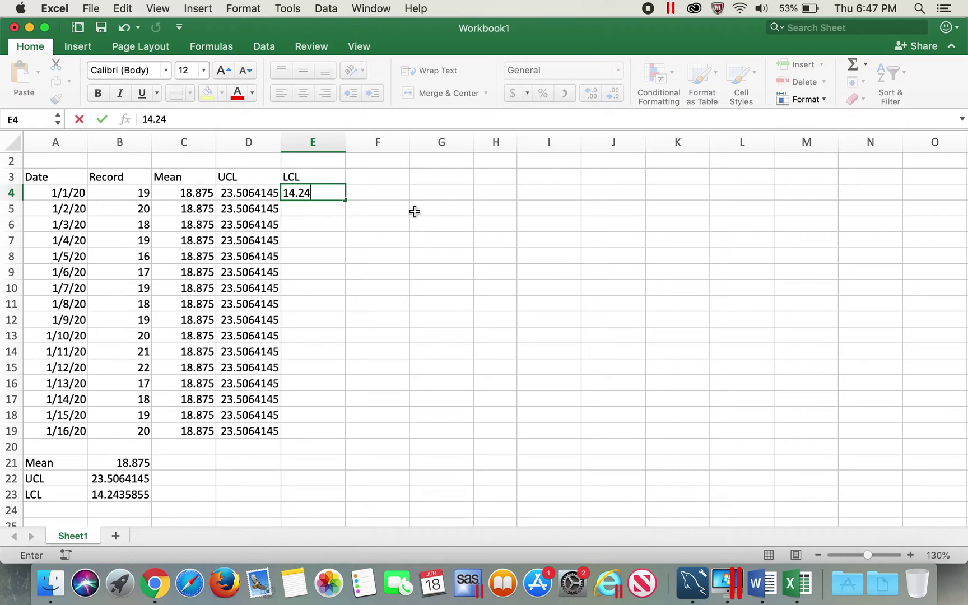
pyautogui.write('35855')
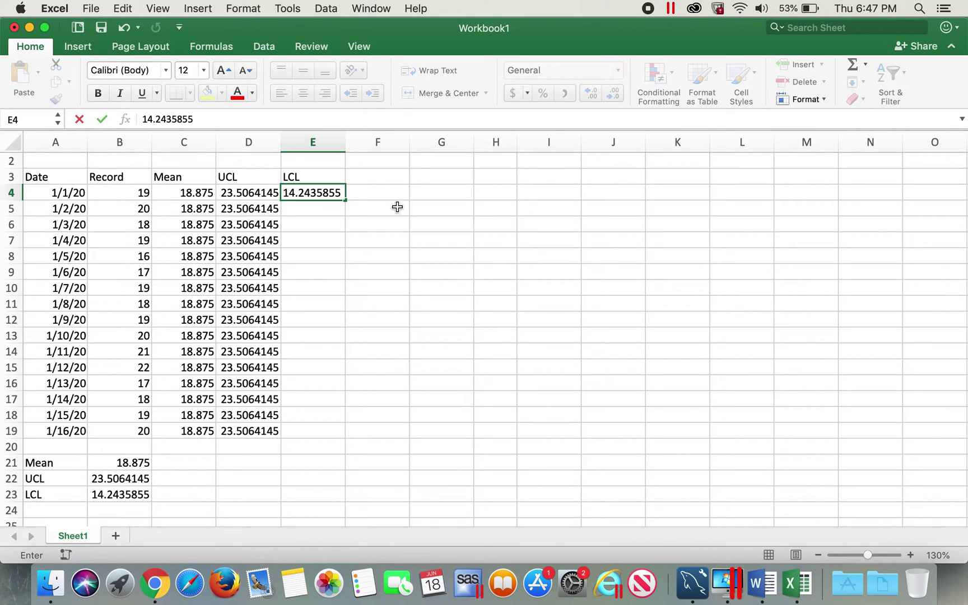
pyautogui.click(350, 211)
pyautogui.click(338, 196)
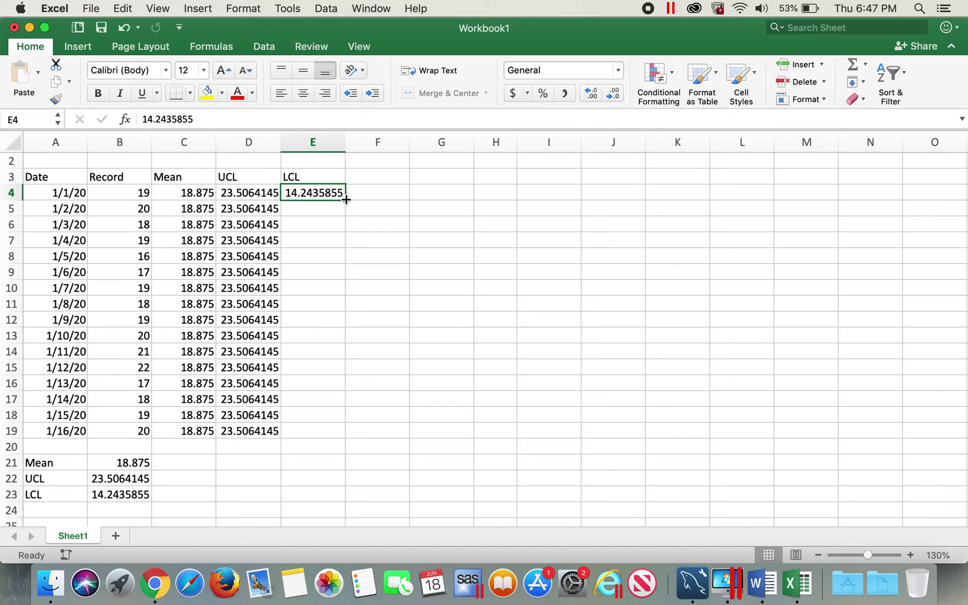
pyautogui.doubleClick(346, 200)
pyautogui.click(431, 242)
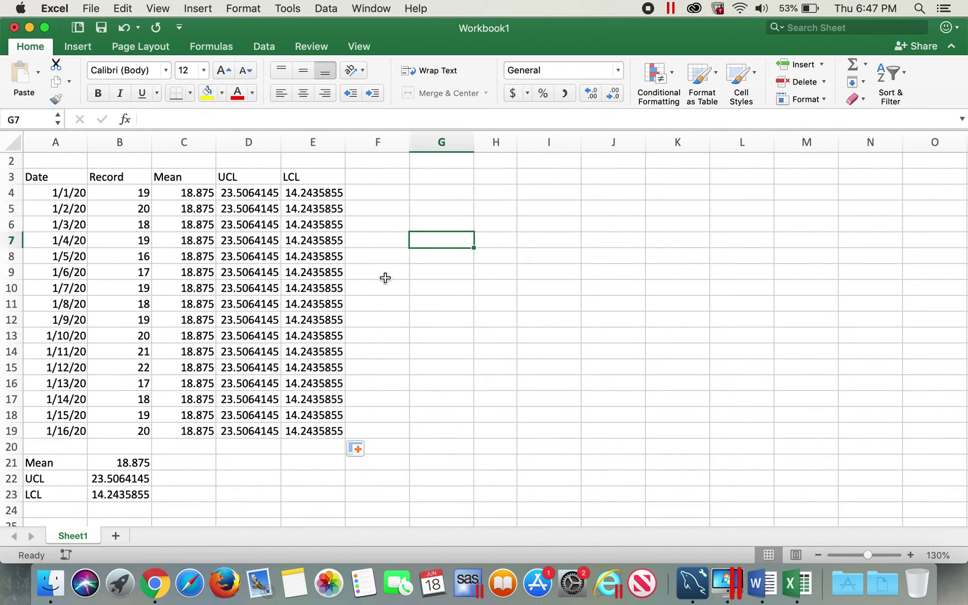
# Step: Apply All Borders to the whole data table in A3:E19
pyautogui.moveTo(59, 178); pyautogui.dragTo(317, 430)
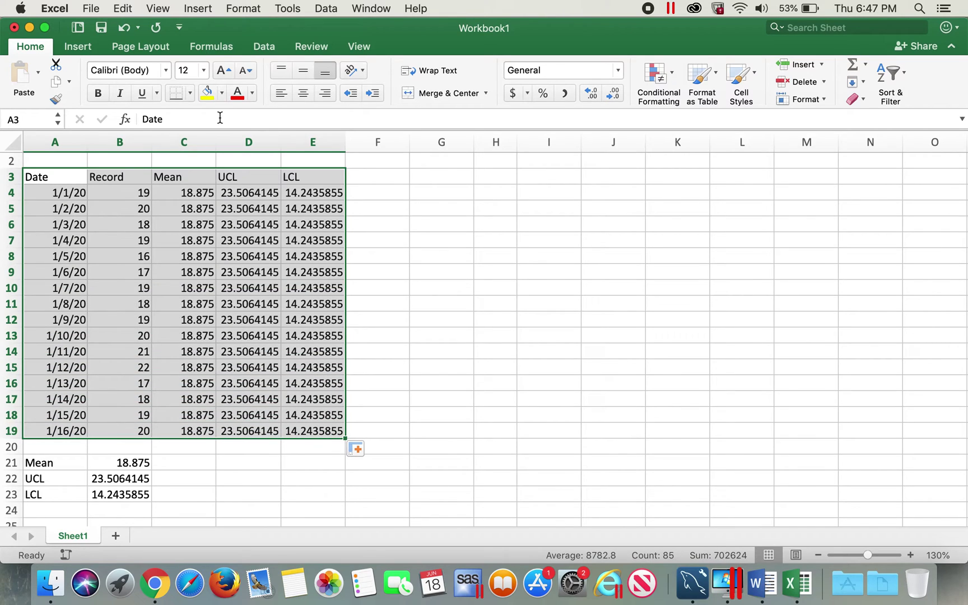
pyautogui.click(190, 94)
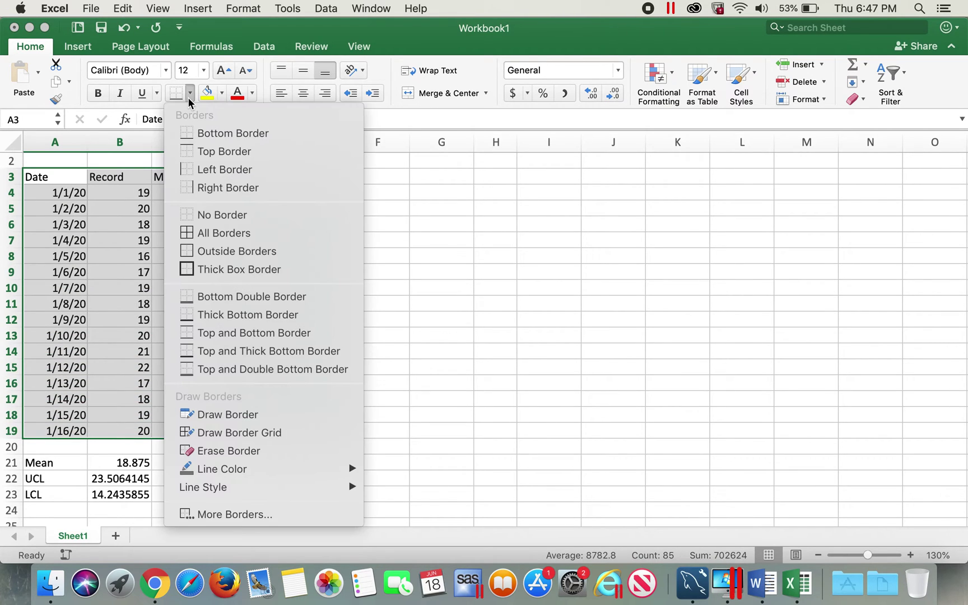
pyautogui.click(199, 229)
pyautogui.click(118, 224)
# Step: Put a Thick Box Border around the header row A3:E3
pyautogui.moveTo(70, 178); pyautogui.dragTo(307, 175)
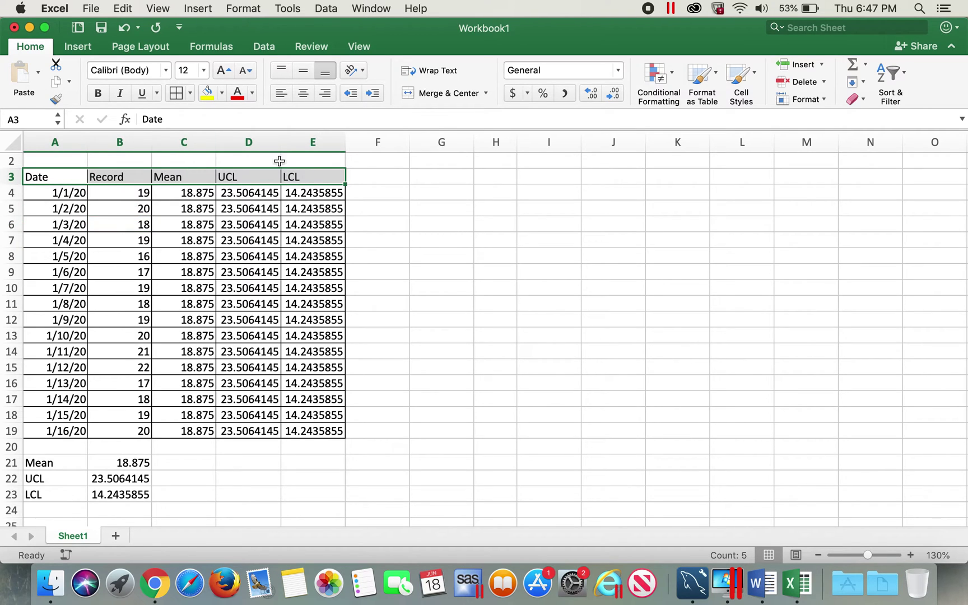
pyautogui.click(190, 95)
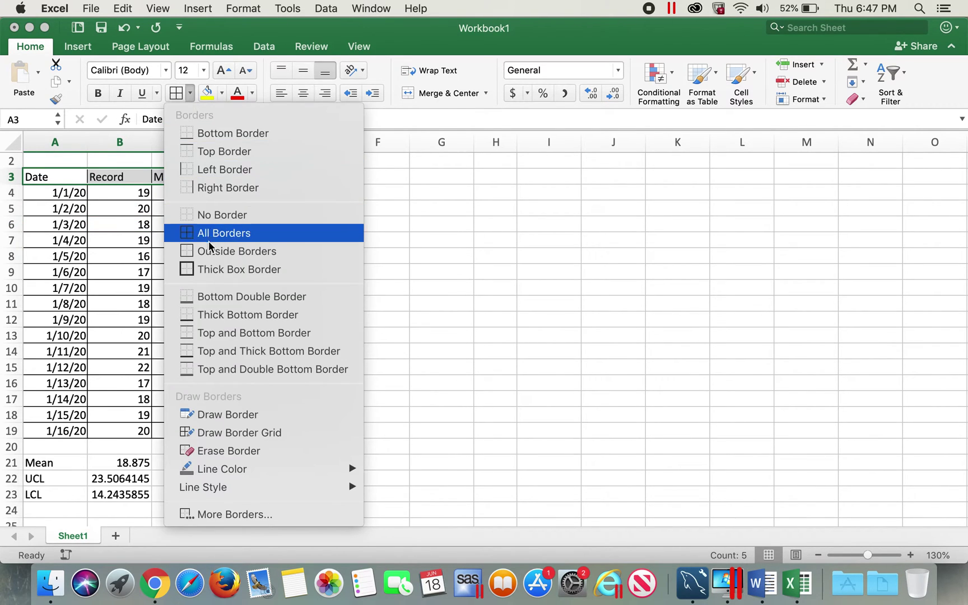
pyautogui.click(212, 269)
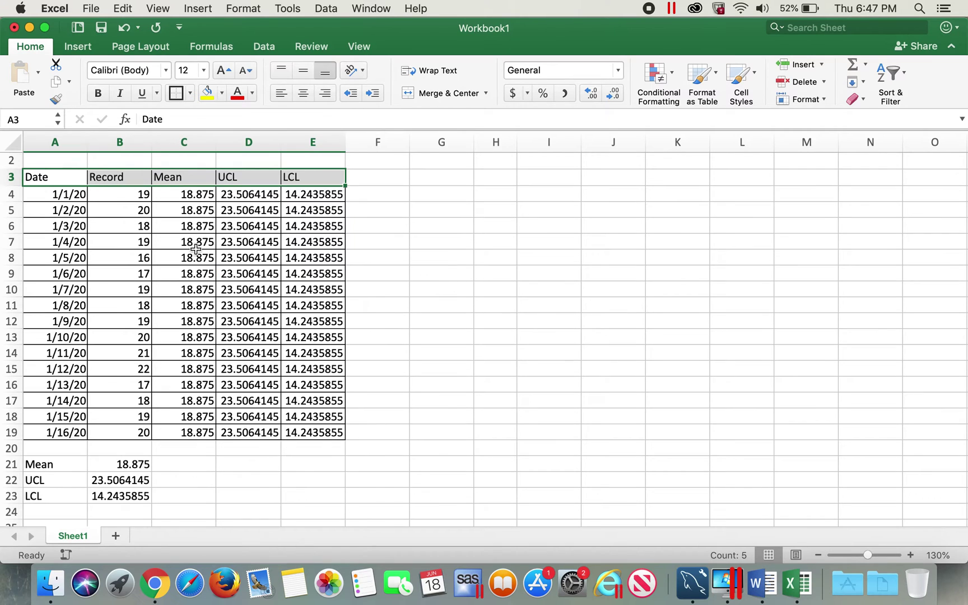
# Step: Fill the header row A3:E3 with a medium grey background
pyautogui.click(221, 95)
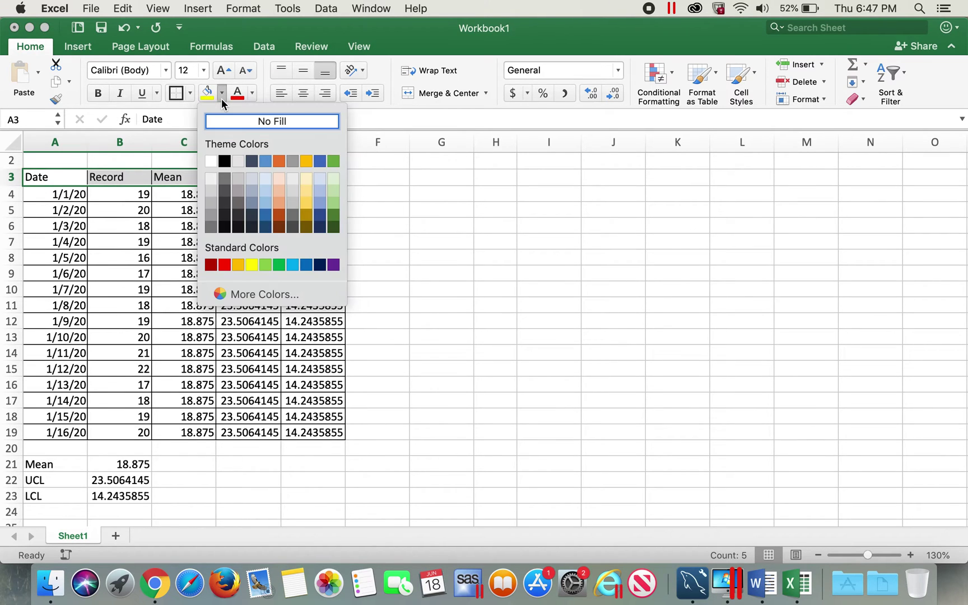
pyautogui.click(213, 205)
pyautogui.click(255, 210)
# Step: Apply Outside Borders around the data rows A4:E19
pyautogui.moveTo(48, 193); pyautogui.dragTo(288, 427)
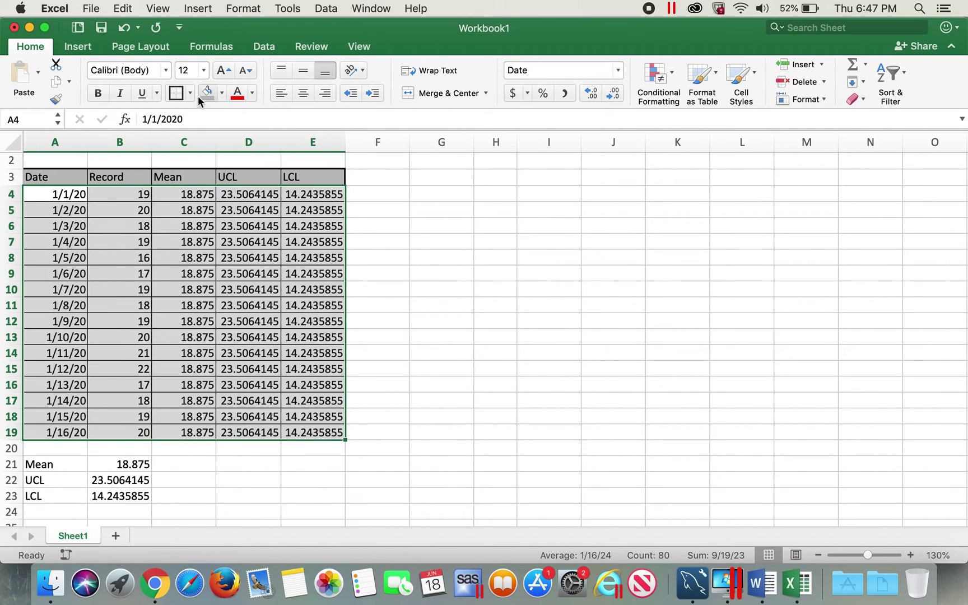
pyautogui.click(191, 93)
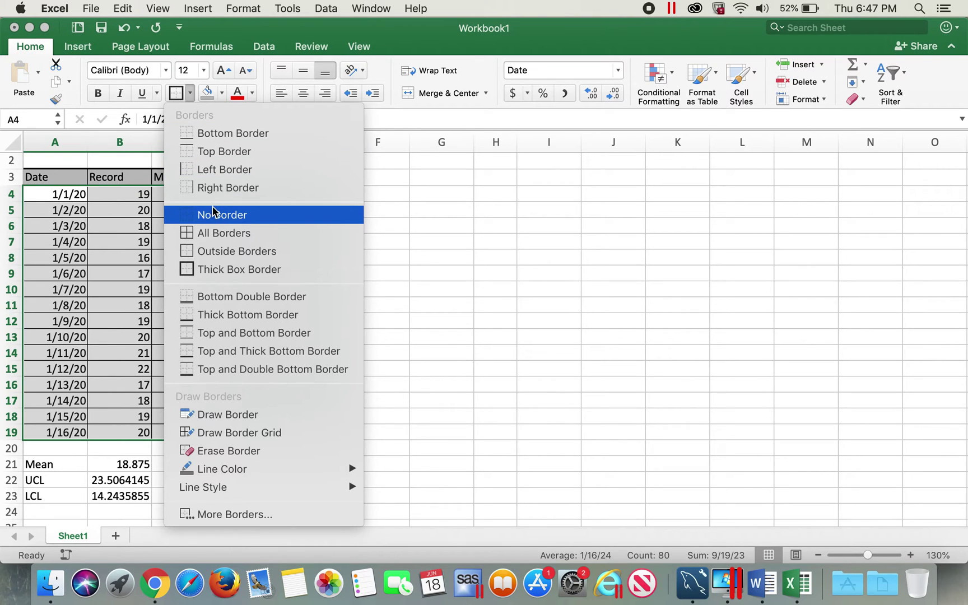
pyautogui.click(211, 244)
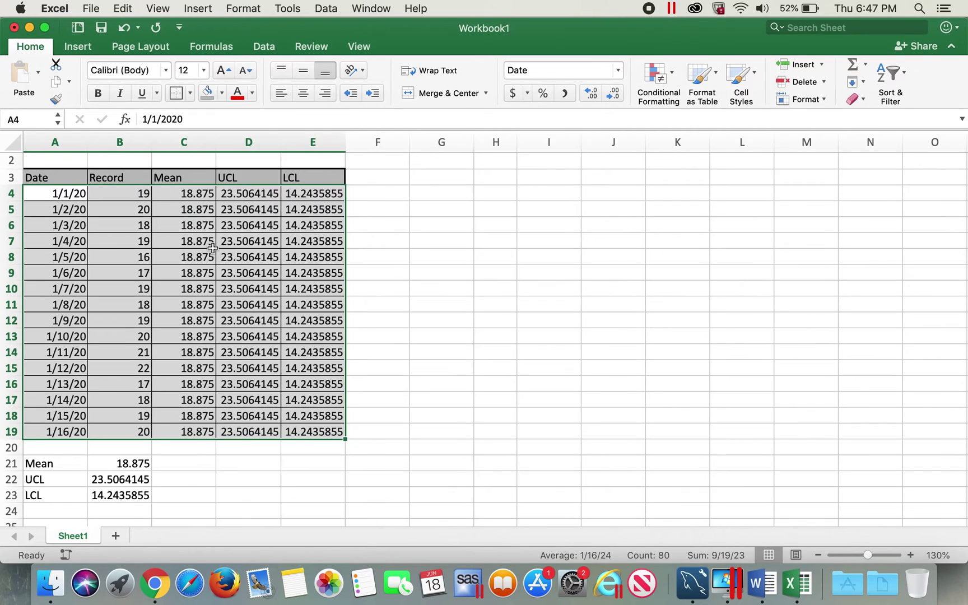
pyautogui.click(211, 243)
pyautogui.click(399, 260)
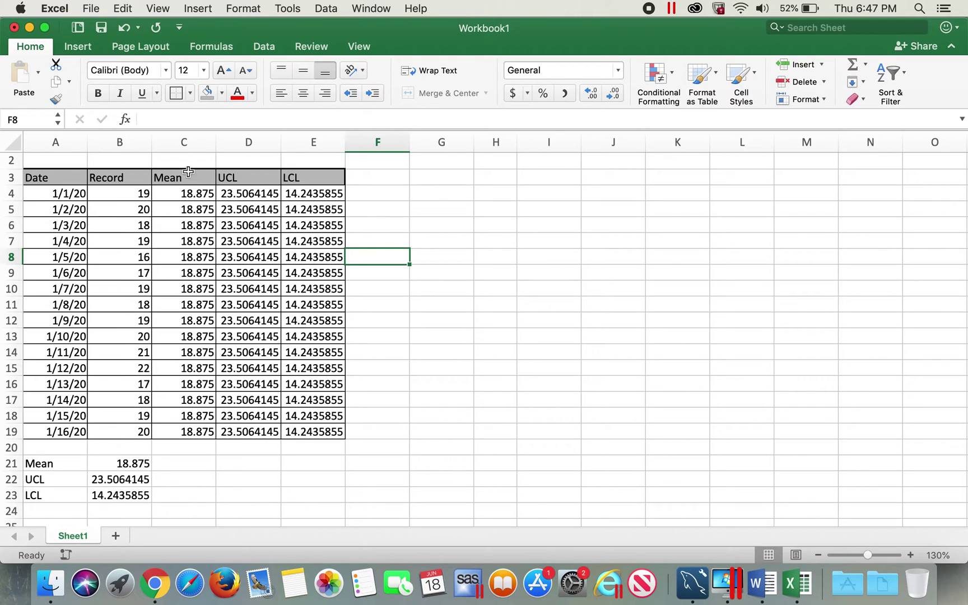
pyautogui.moveTo(182, 177); pyautogui.dragTo(298, 426)
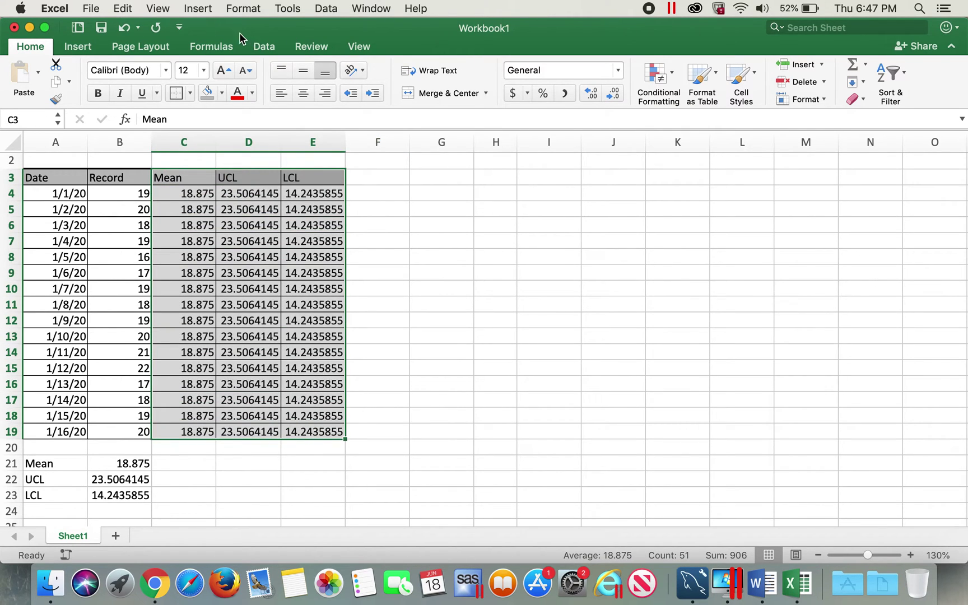
pyautogui.click(78, 47)
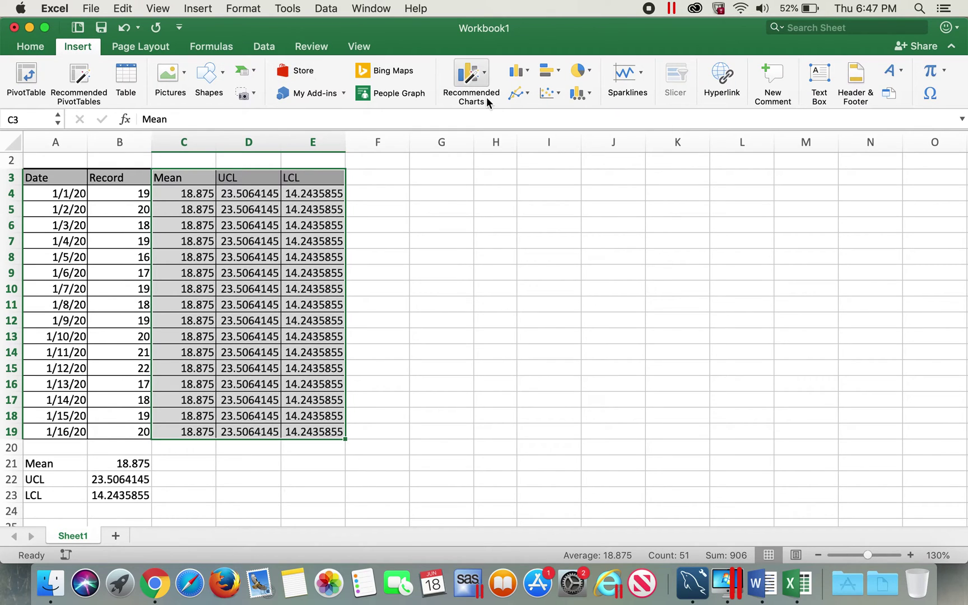
pyautogui.click(527, 94)
pyautogui.click(532, 153)
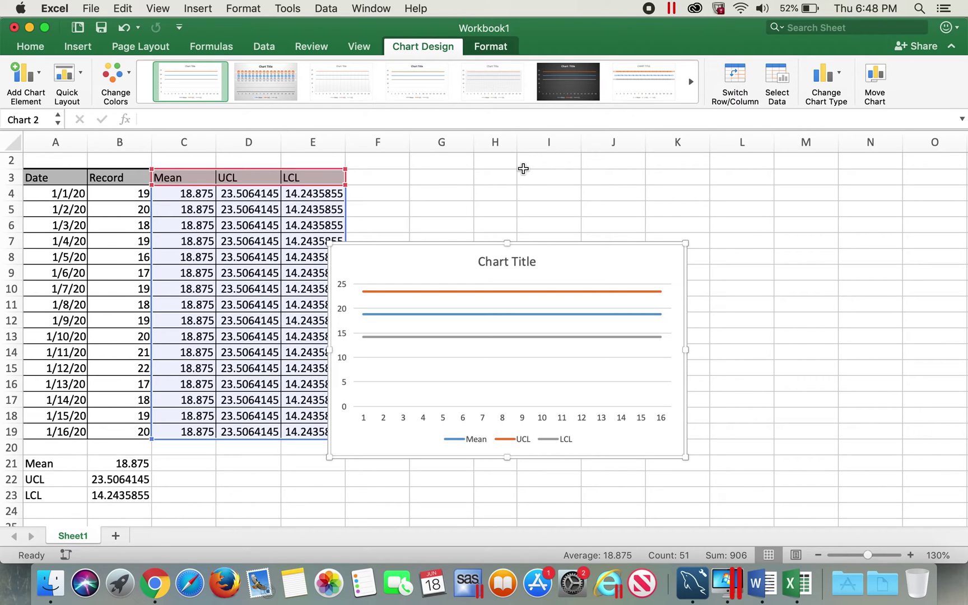
pyautogui.moveTo(409, 255); pyautogui.dragTo(480, 219)
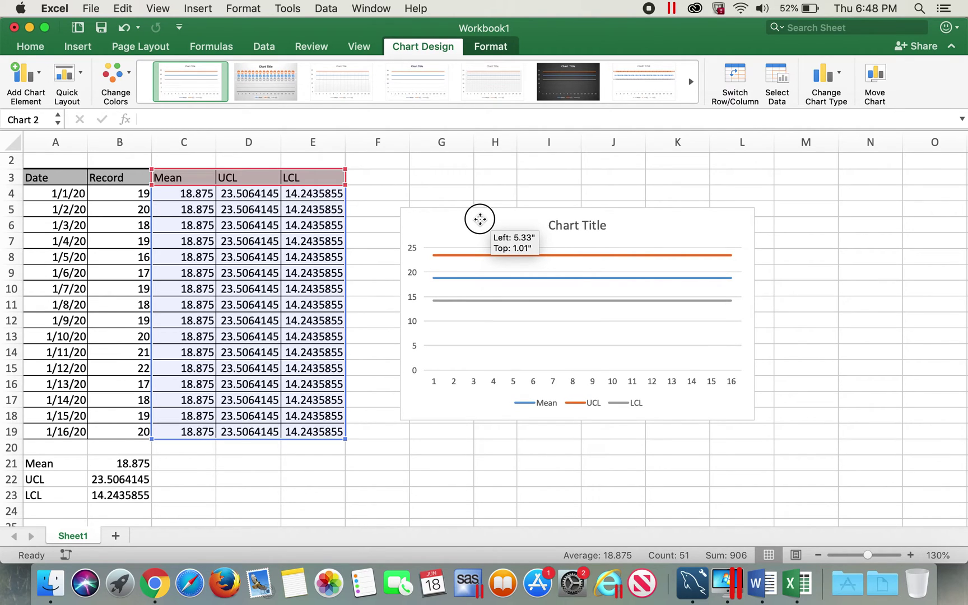
pyautogui.moveTo(480, 219); pyautogui.dragTo(479, 218)
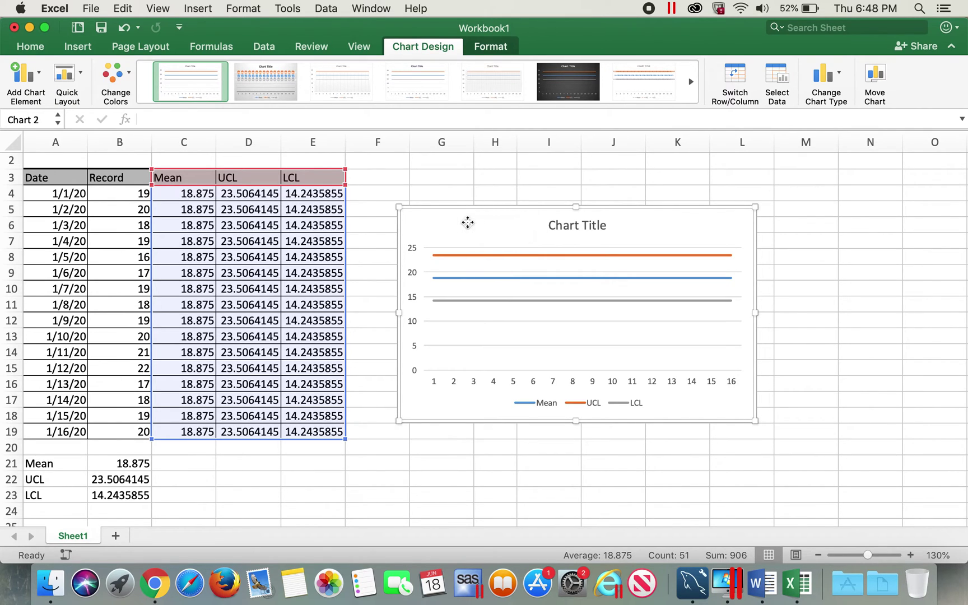
pyautogui.click(474, 221)
pyautogui.press('Delete')
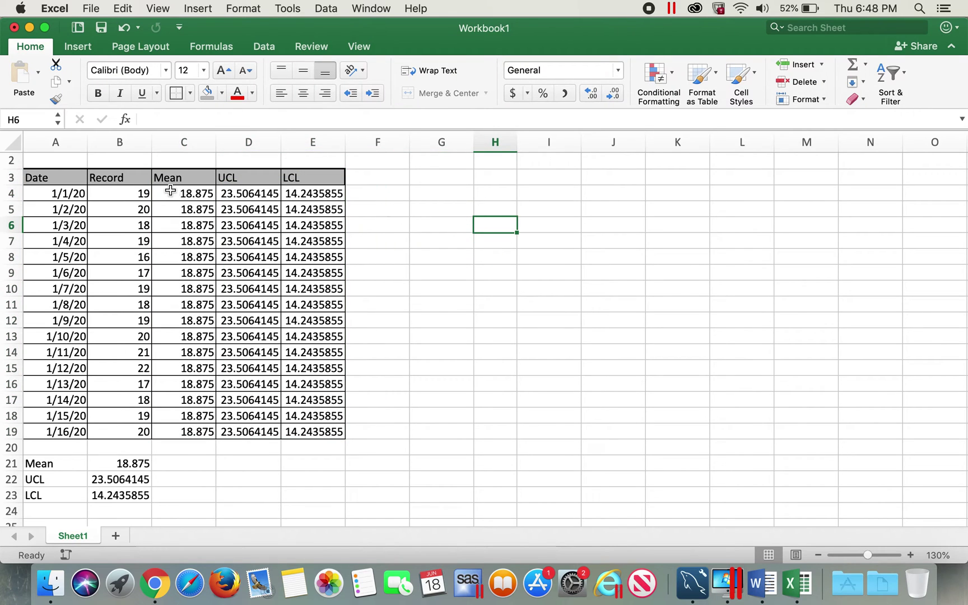
# Step: Insert a 2-D line chart from the Record, Mean, UCL and LCL columns in B3:E19
pyautogui.moveTo(124, 177); pyautogui.dragTo(304, 427)
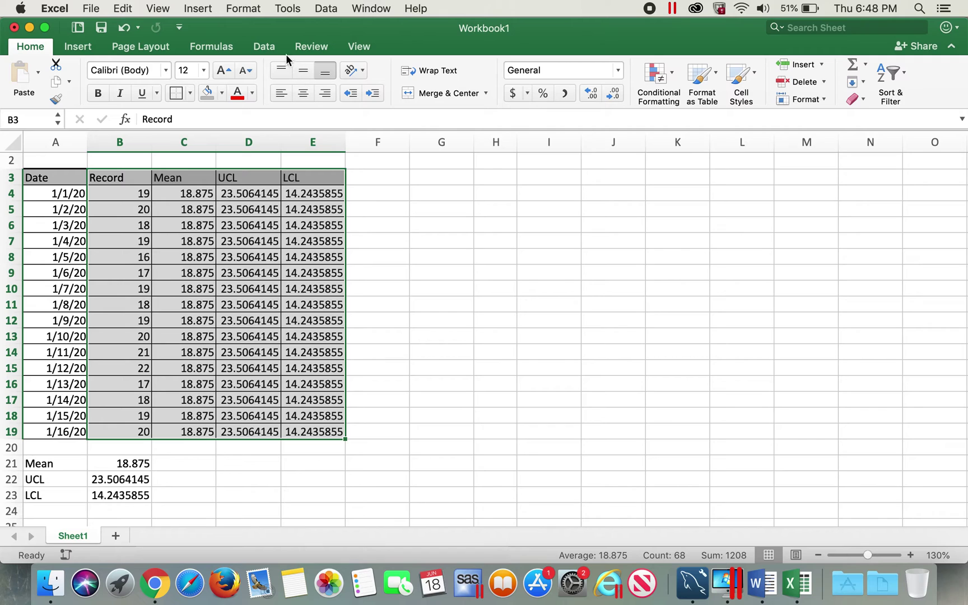
pyautogui.click(79, 46)
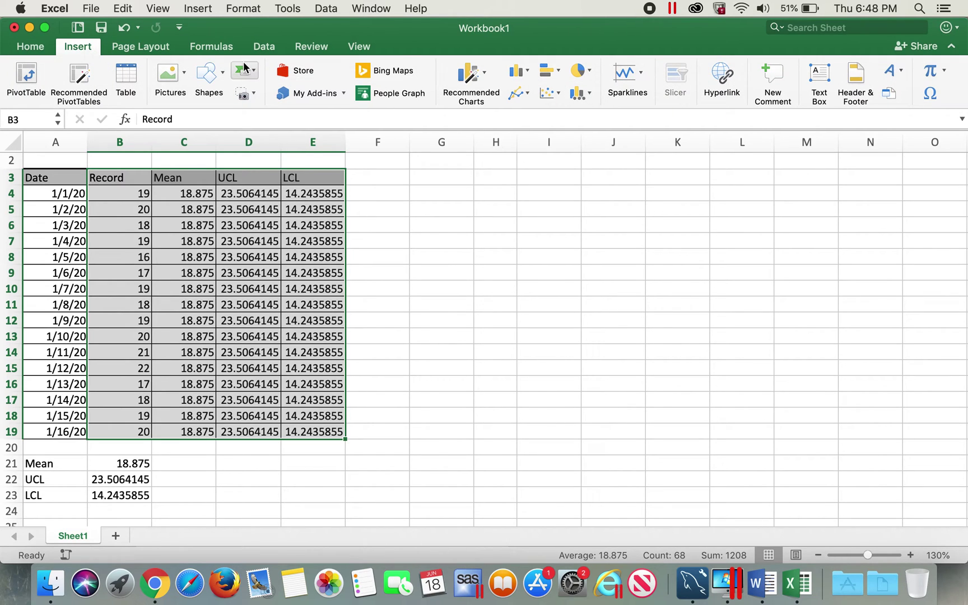
pyautogui.click(518, 93)
pyautogui.click(523, 150)
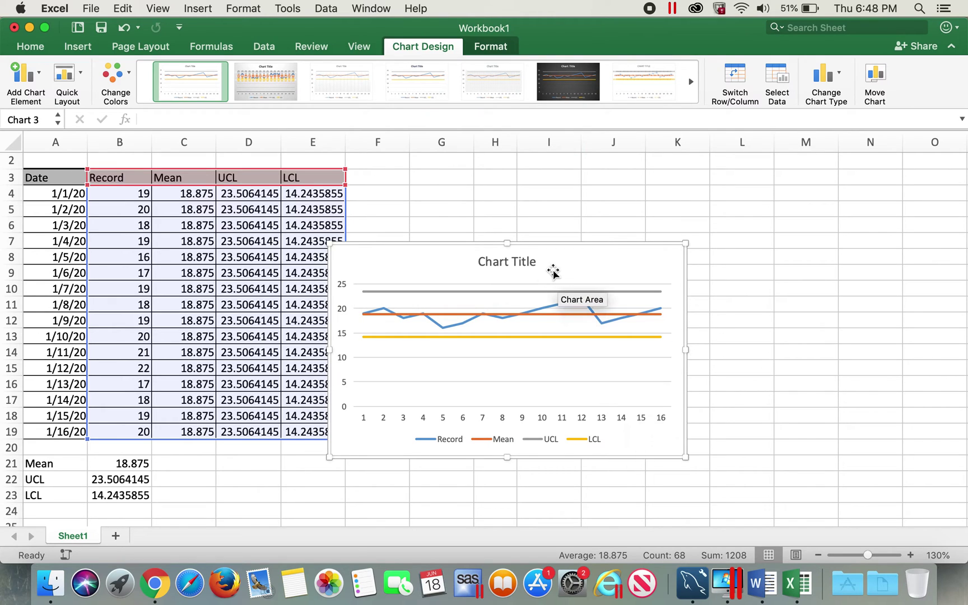
# Step: Move and enlarge the chart to fill the space beside the table from column F to M, and delete its horizontal gridlines
pyautogui.moveTo(558, 259); pyautogui.dragTo(680, 216)
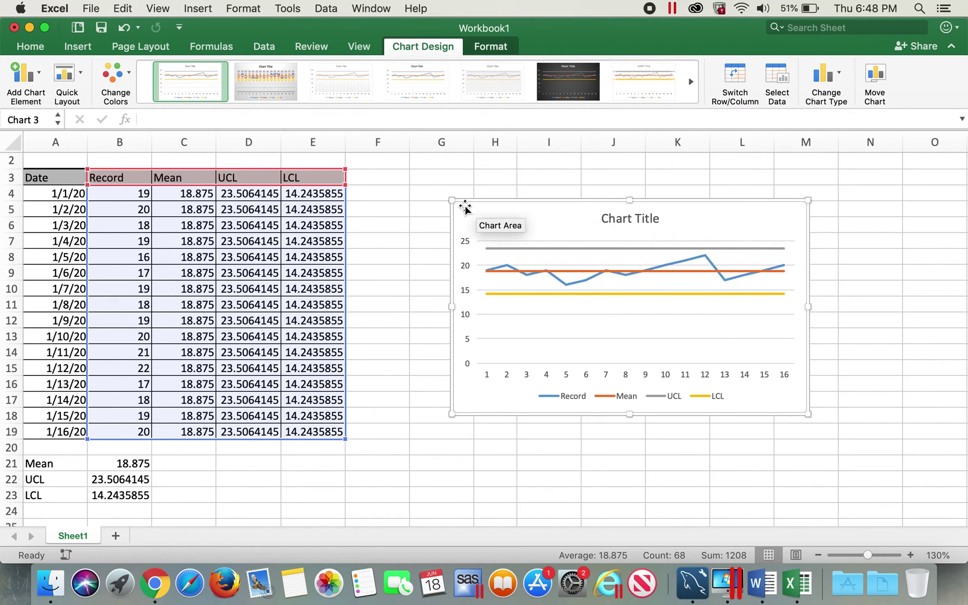
pyautogui.moveTo(452, 200); pyautogui.dragTo(366, 168)
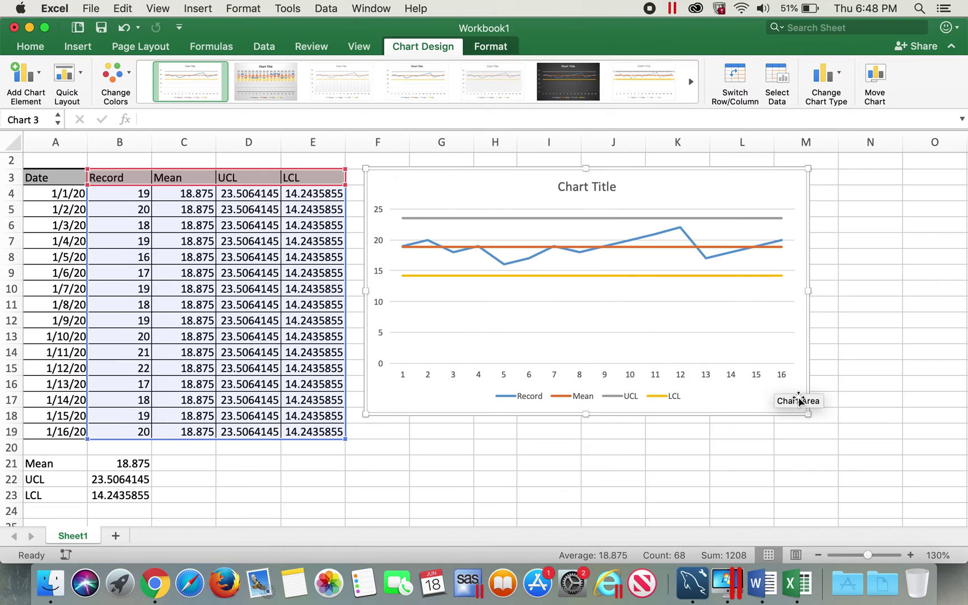
pyautogui.moveTo(807, 414); pyautogui.dragTo(847, 460)
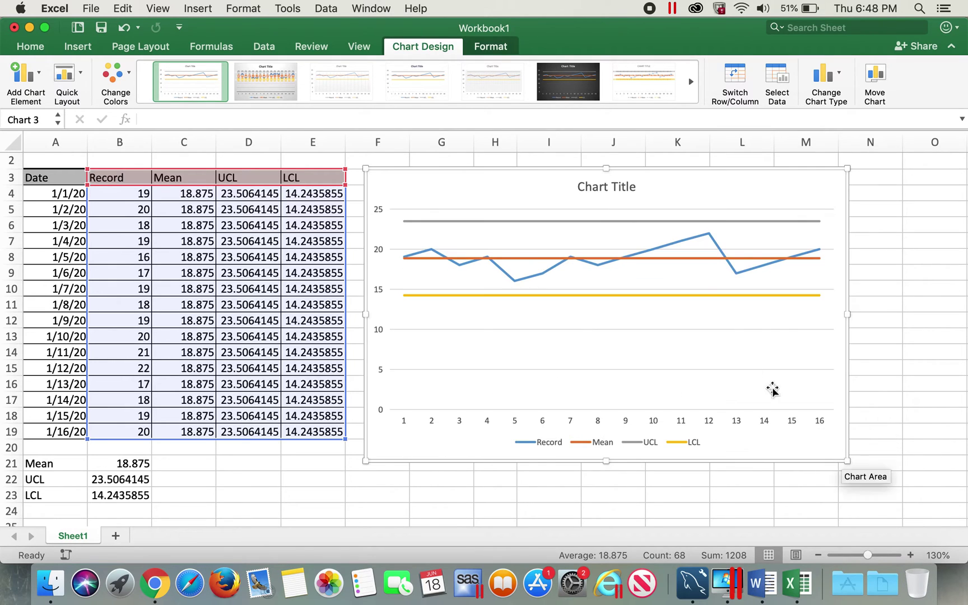
pyautogui.click(653, 329)
pyautogui.press('Delete')
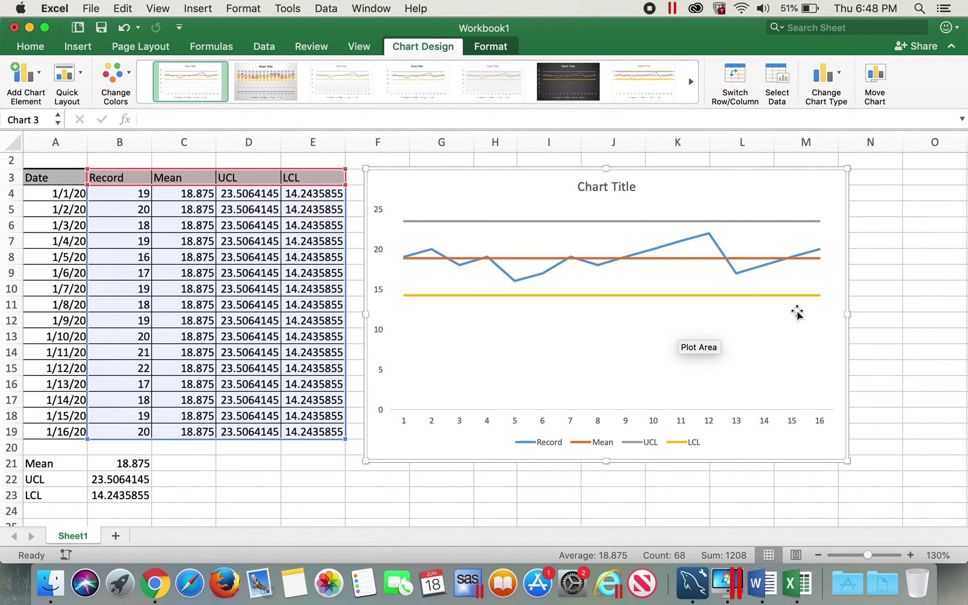
# Step: Change the chart title to "UCL and LCL control chart"
pyautogui.click(624, 179)
pyautogui.click(636, 186)
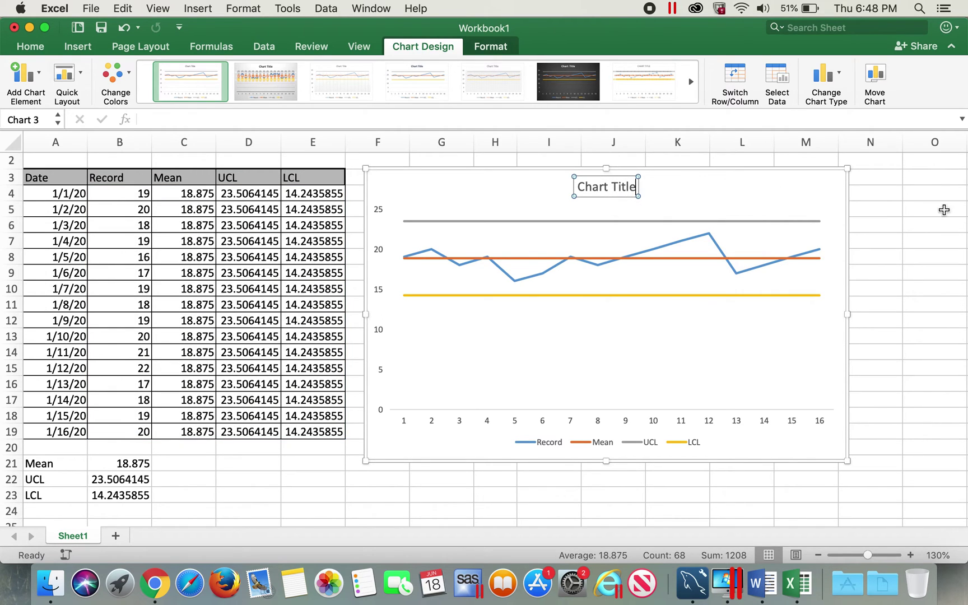
pyautogui.press('BackSpace')
pyautogui.press('BackSpace')
pyautogui.press('BackSpace')
pyautogui.press('BackSpace')
pyautogui.press('BackSpace')
pyautogui.press('BackSpace')
pyautogui.press('BackSpace')
pyautogui.press('BackSpace')
pyautogui.press('BackSpace')
pyautogui.press('BackSpace')
pyautogui.press('BackSpace')
pyautogui.write('UCL and')
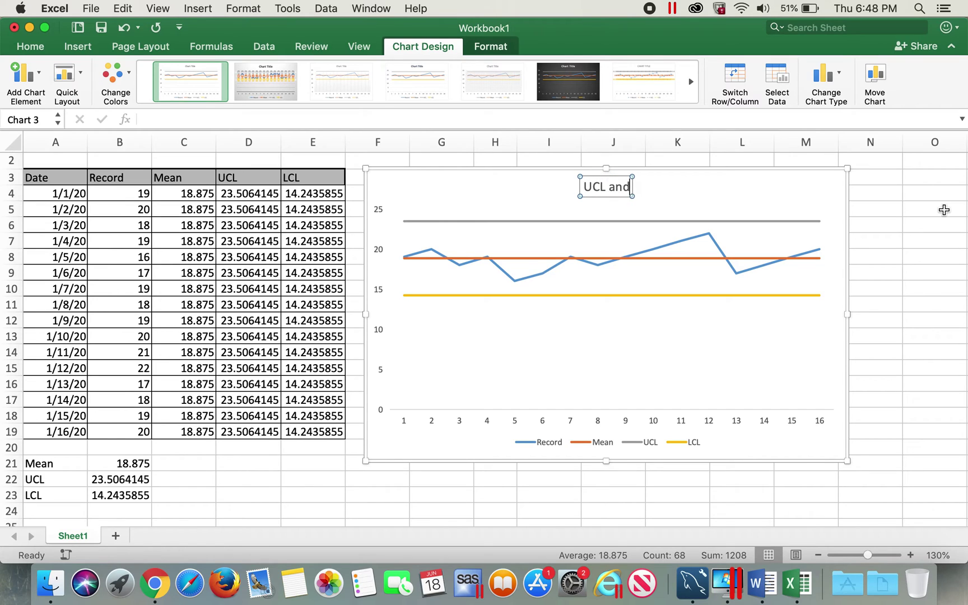
pyautogui.write(' LC')
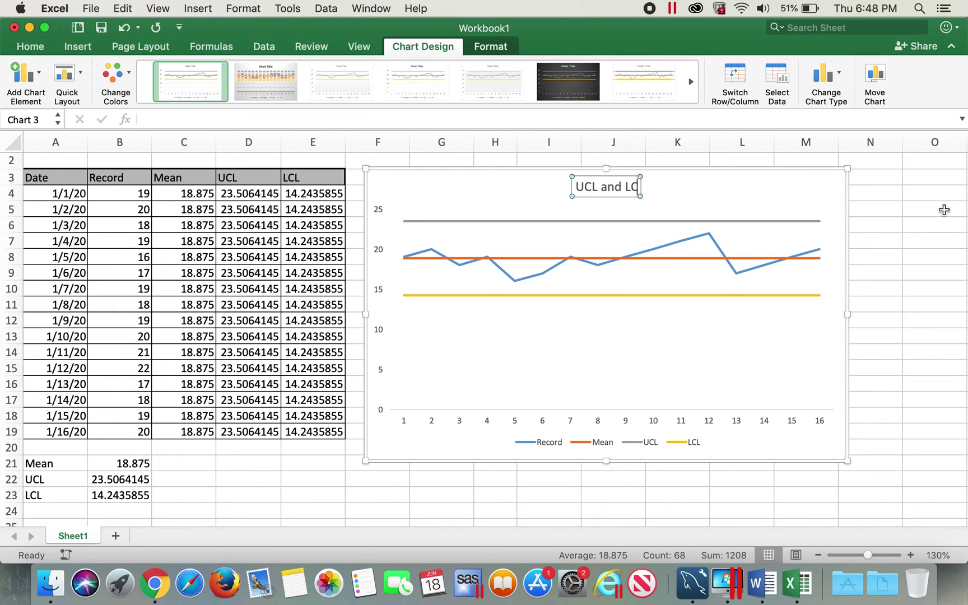
pyautogui.write('L control chart')
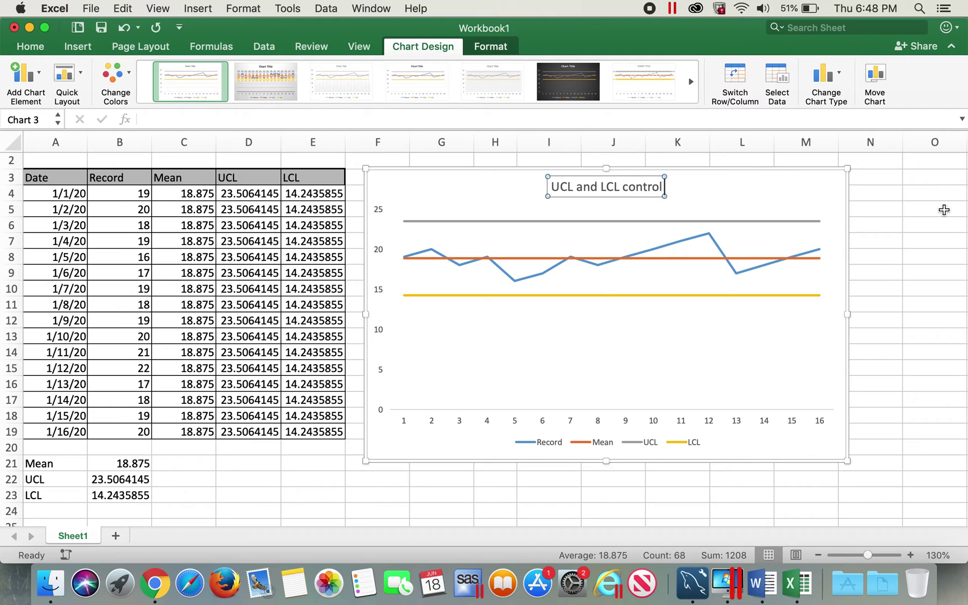
# Step: Add a data label to a single point of the UCL line in the chart
pyautogui.click(817, 222)
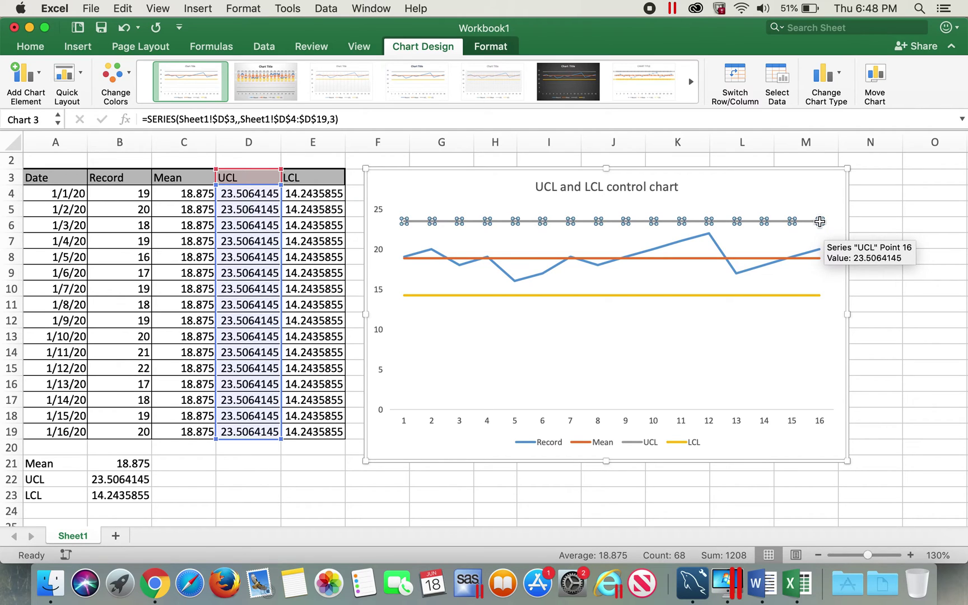
pyautogui.click(820, 222)
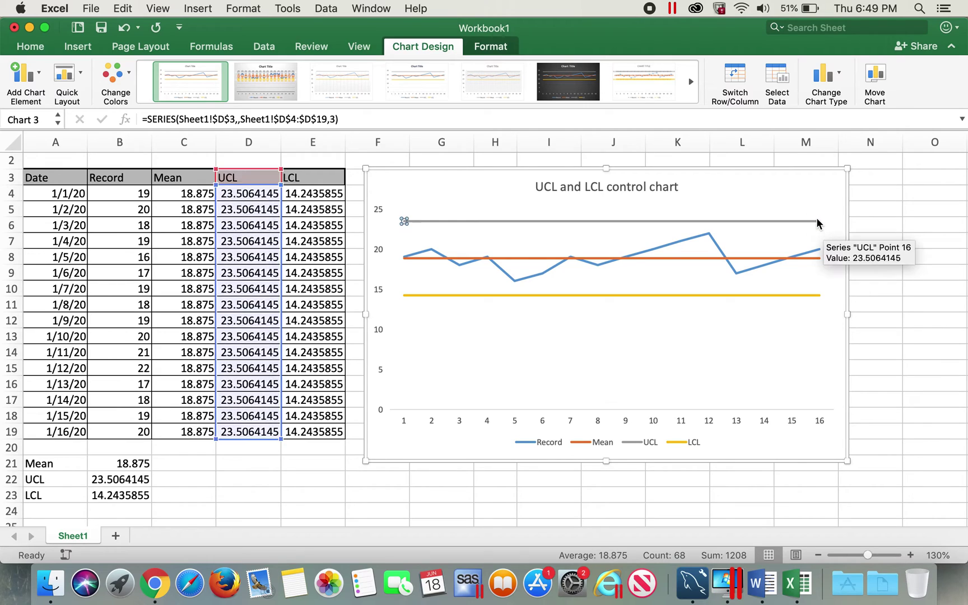
pyautogui.rightClick(819, 220)
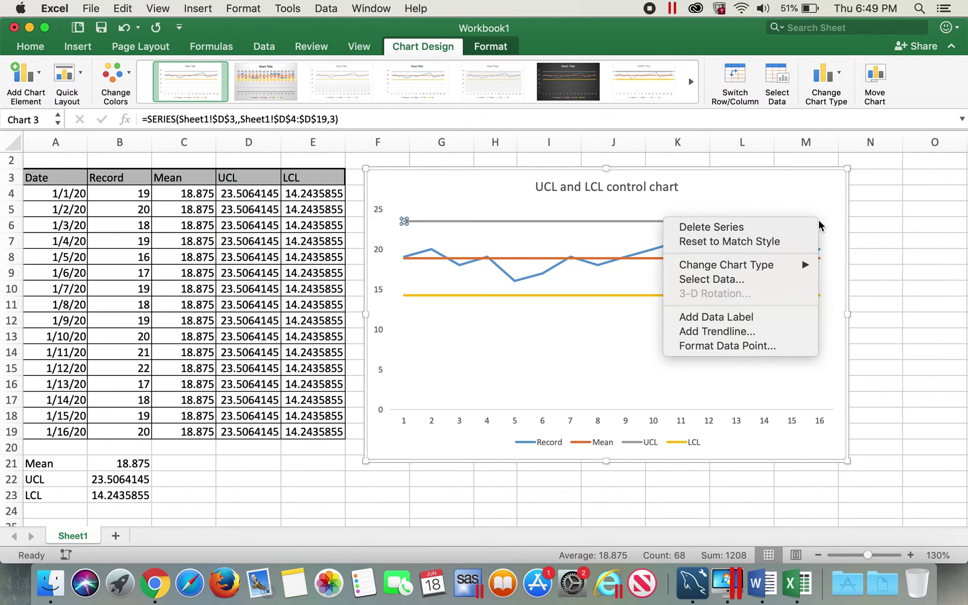
pyautogui.click(715, 317)
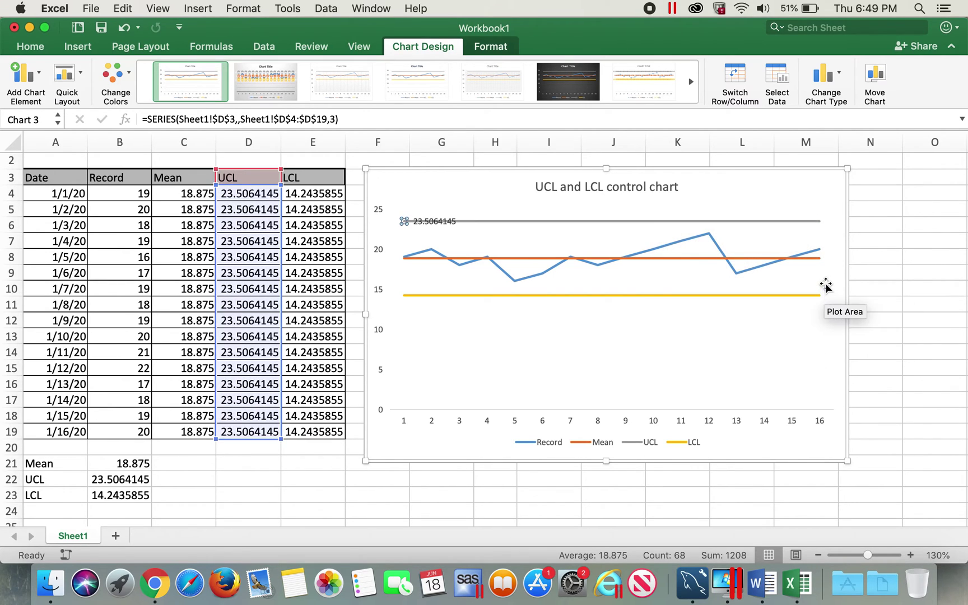
# Step: Replace the text of the data label on the UCL line with "UCL"
pyautogui.click(440, 221)
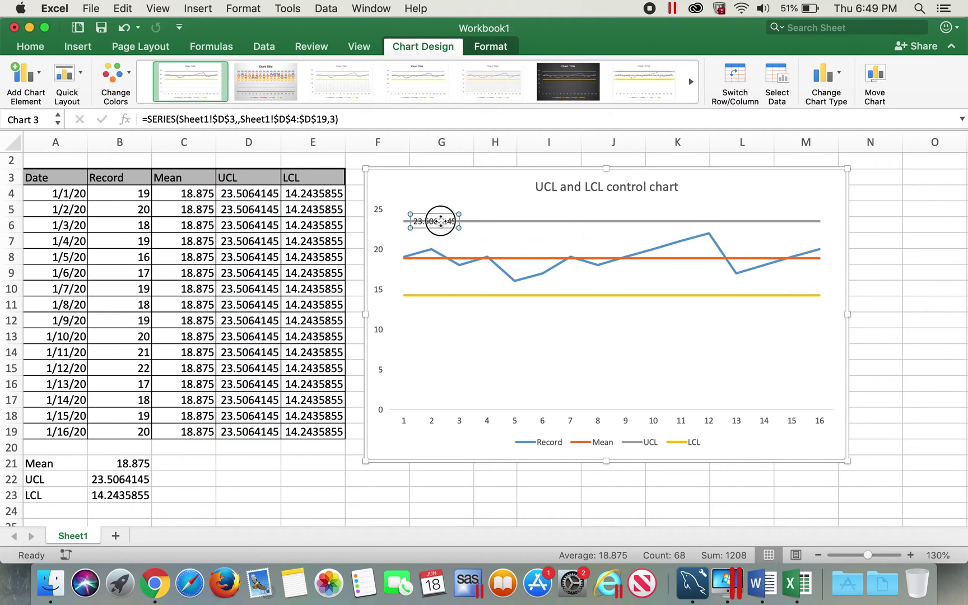
pyautogui.click(449, 219)
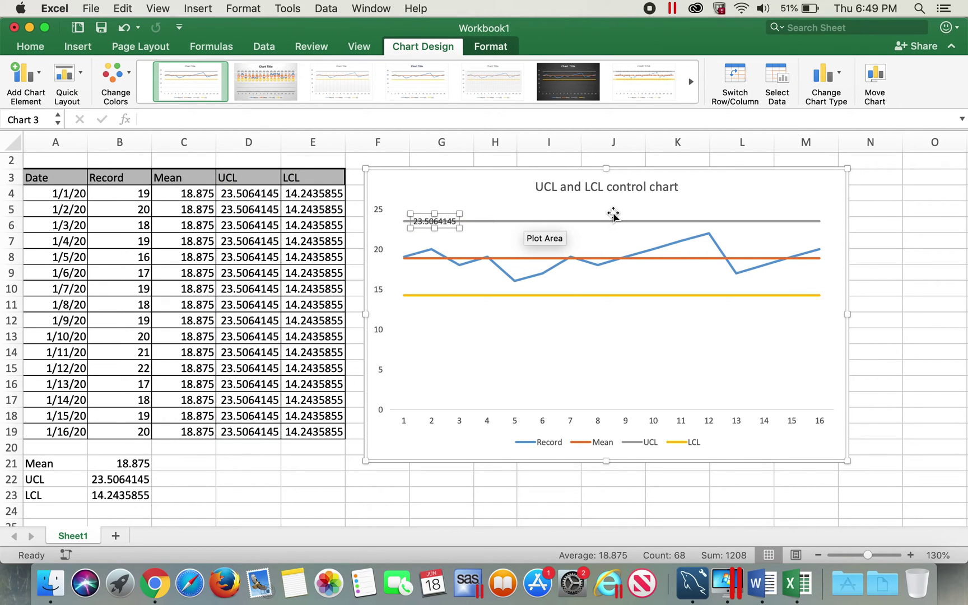
pyautogui.write('afd')
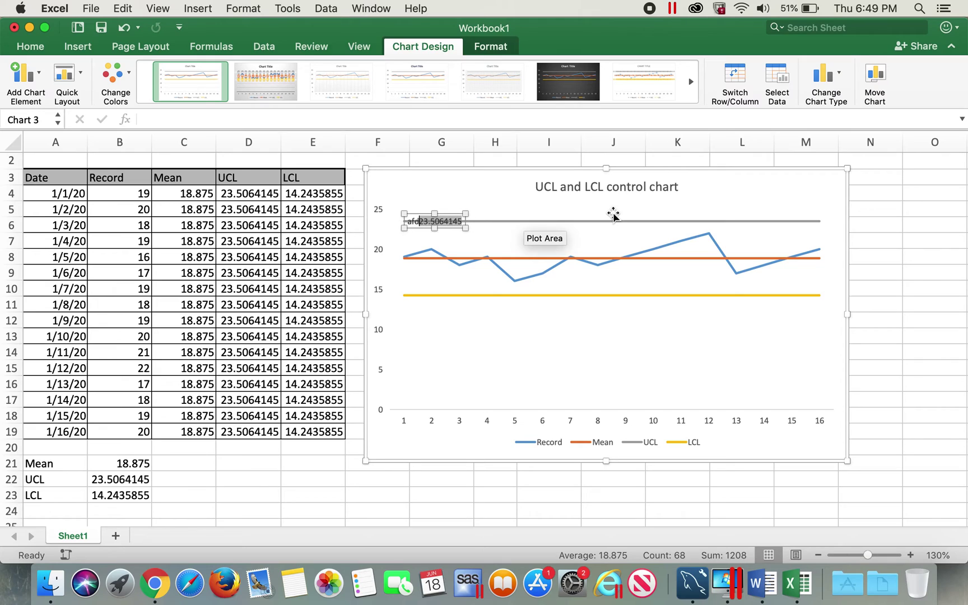
pyautogui.press('BackSpace')
pyautogui.press('BackSpace')
pyautogui.press('BackSpace')
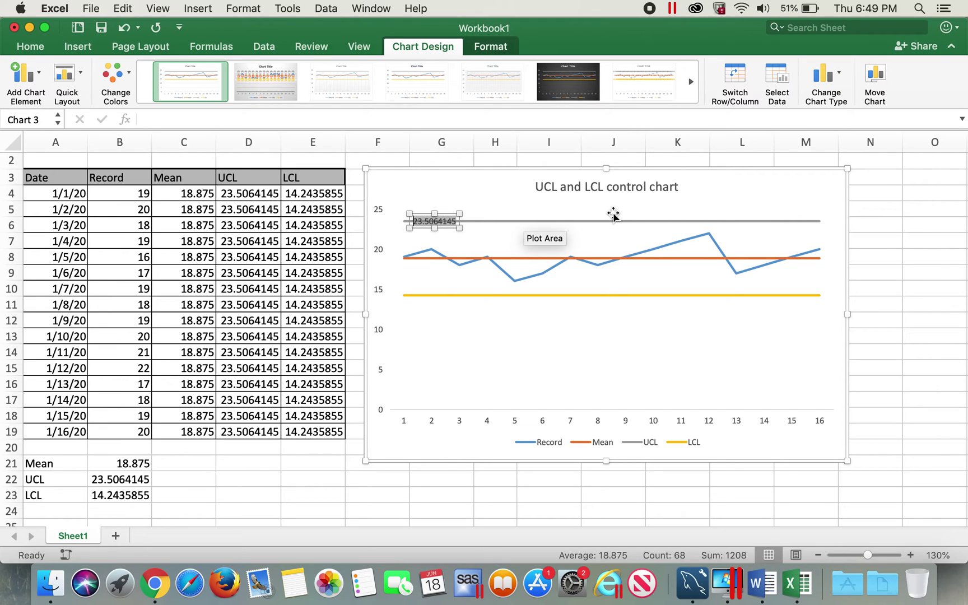
pyautogui.press('super+a')
pyautogui.press('BackSpace')
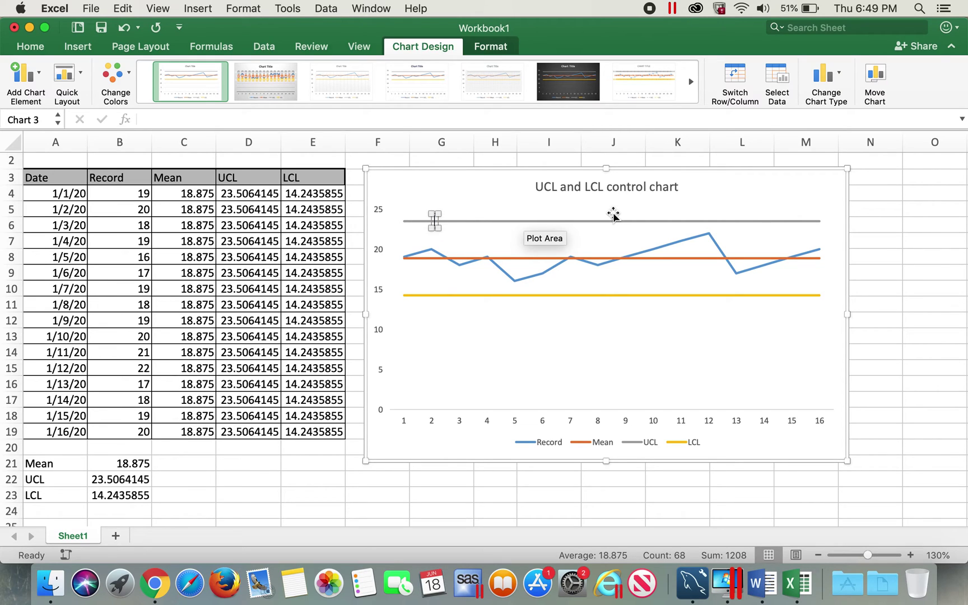
pyautogui.write('UCL')
pyautogui.click(464, 235)
# Step: Move the UCL label to the end of its line, just past point 16
pyautogui.click(423, 222)
pyautogui.click(421, 222)
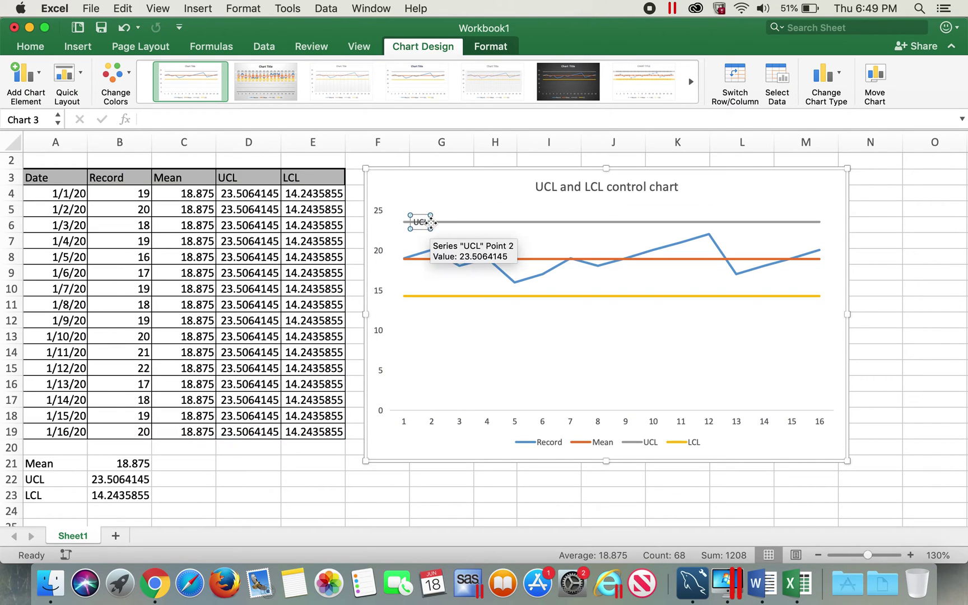
pyautogui.moveTo(420, 222); pyautogui.dragTo(831, 220)
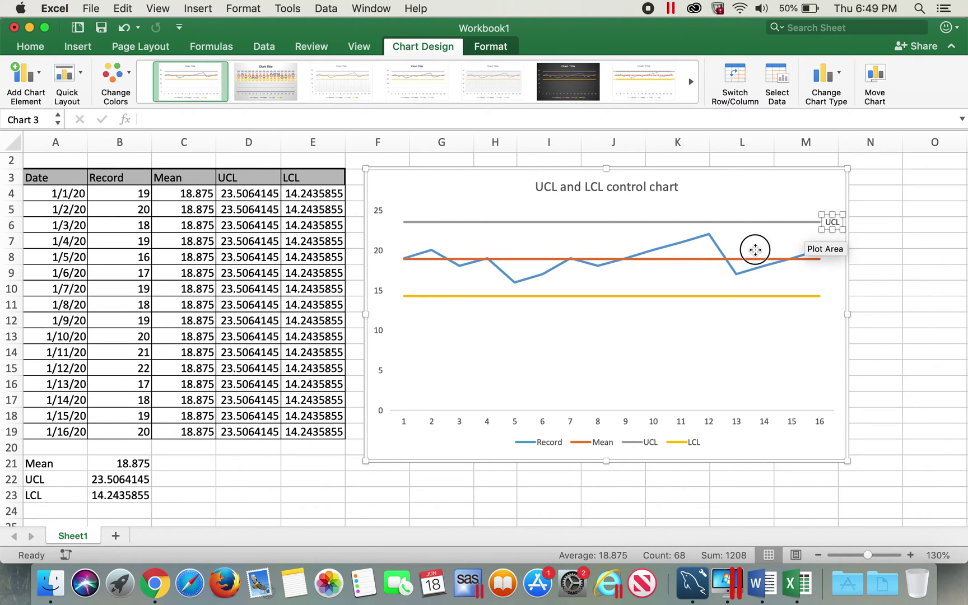
pyautogui.click(754, 248)
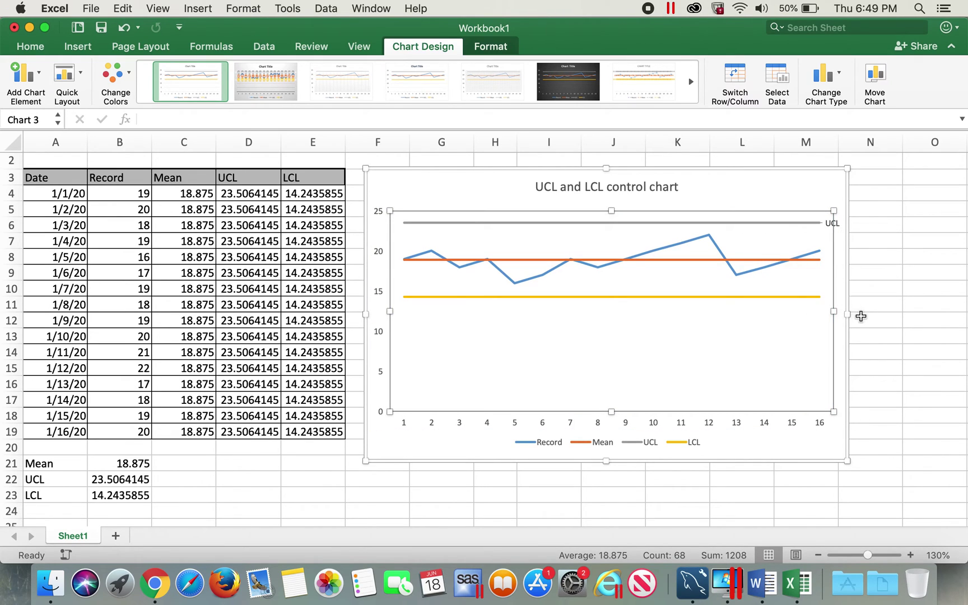
# Step: Add a data label to the last point, point 16, of the LCL line in the chart
pyautogui.click(819, 297)
pyautogui.click(820, 297)
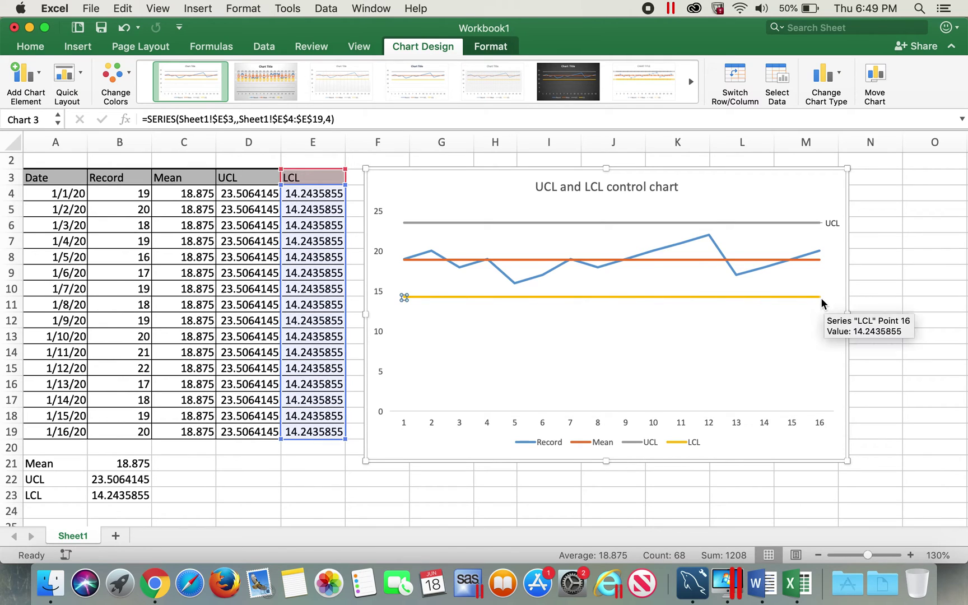
pyautogui.rightClick(819, 297)
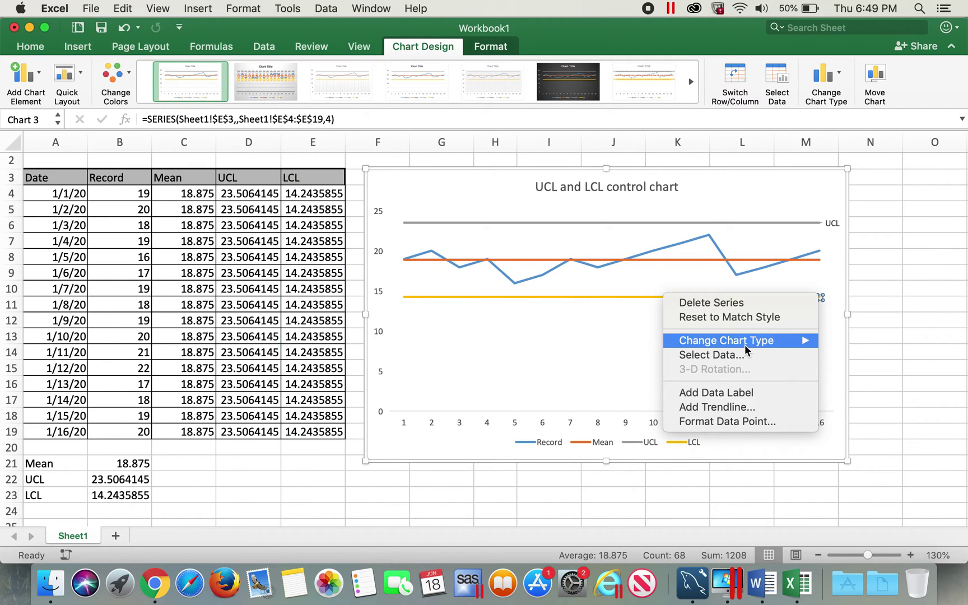
pyautogui.click(734, 390)
pyautogui.click(843, 297)
pyautogui.click(822, 297)
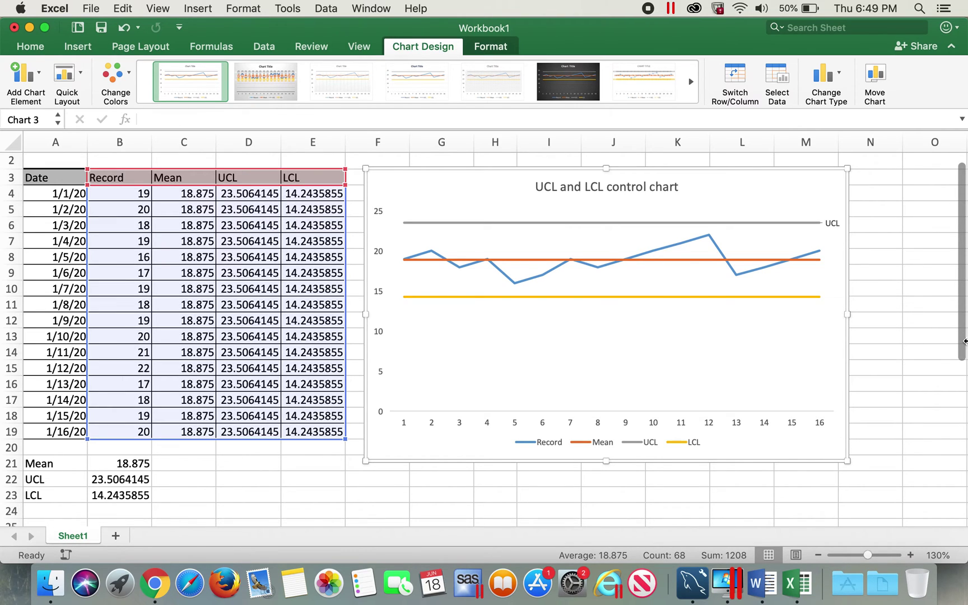
pyautogui.click(819, 298)
pyautogui.rightClick(821, 303)
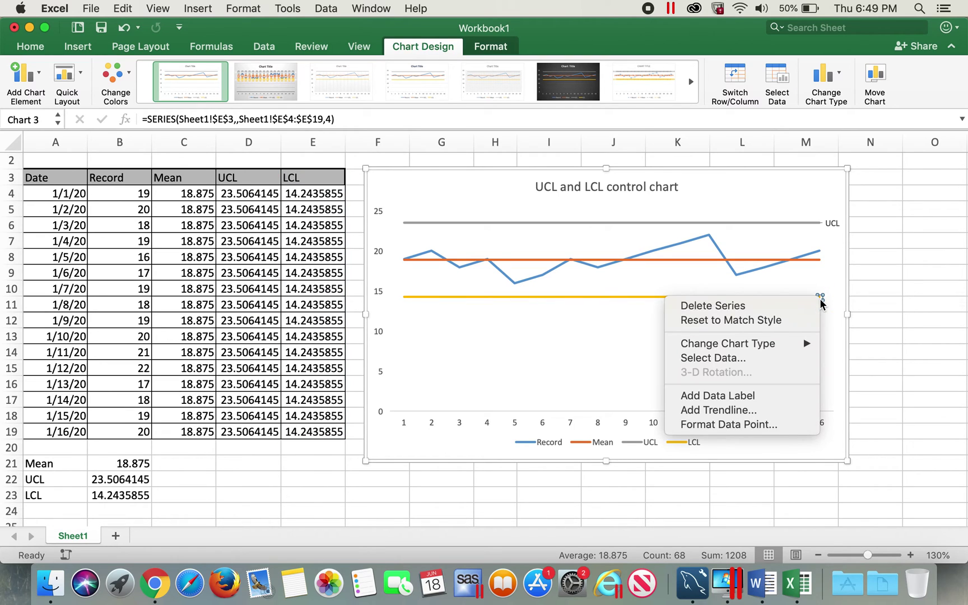
pyautogui.click(729, 395)
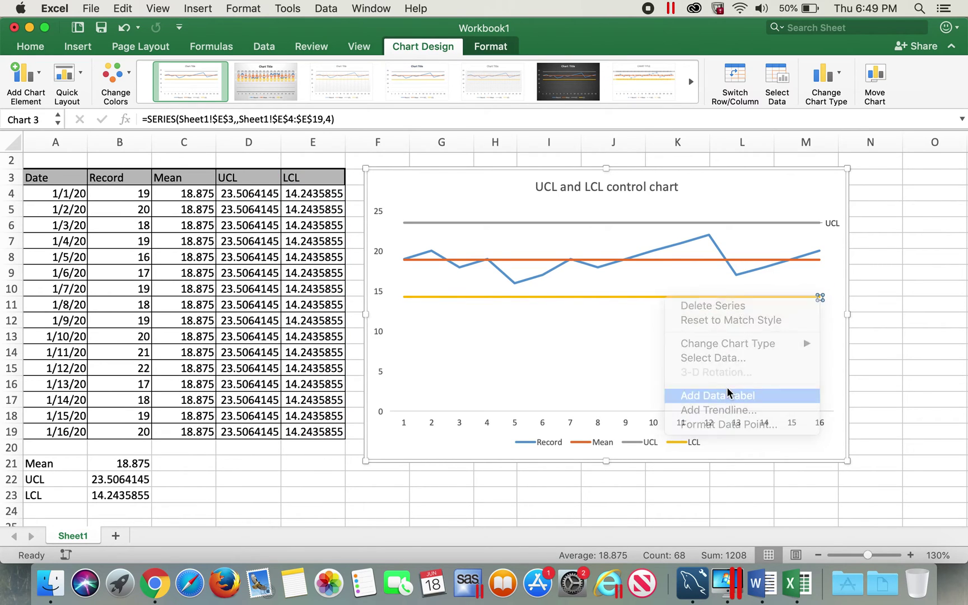
# Step: Replace the text of the data label on the LCL line with "LCL"
pyautogui.click(826, 298)
pyautogui.doubleClick(829, 297)
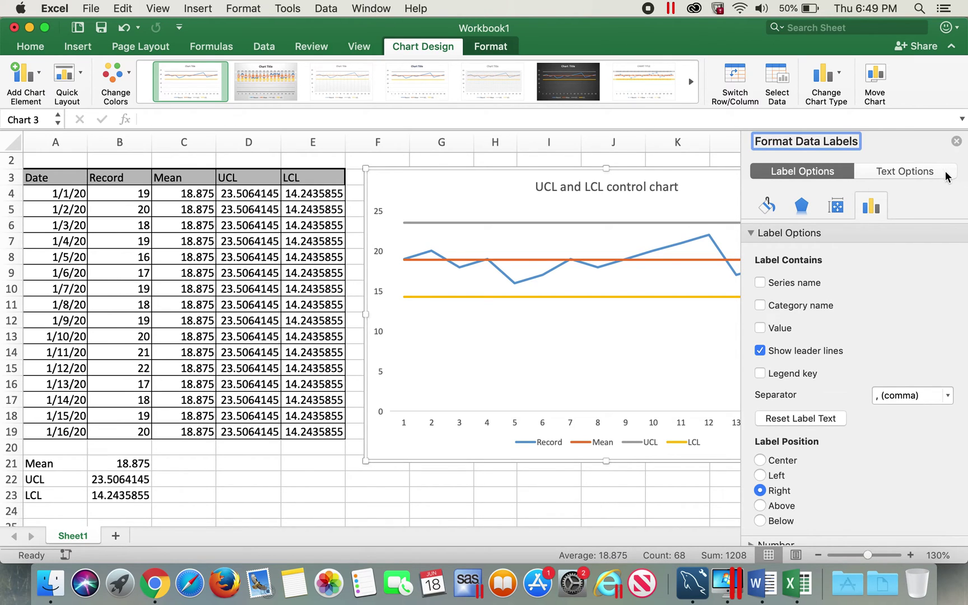
pyautogui.click(956, 141)
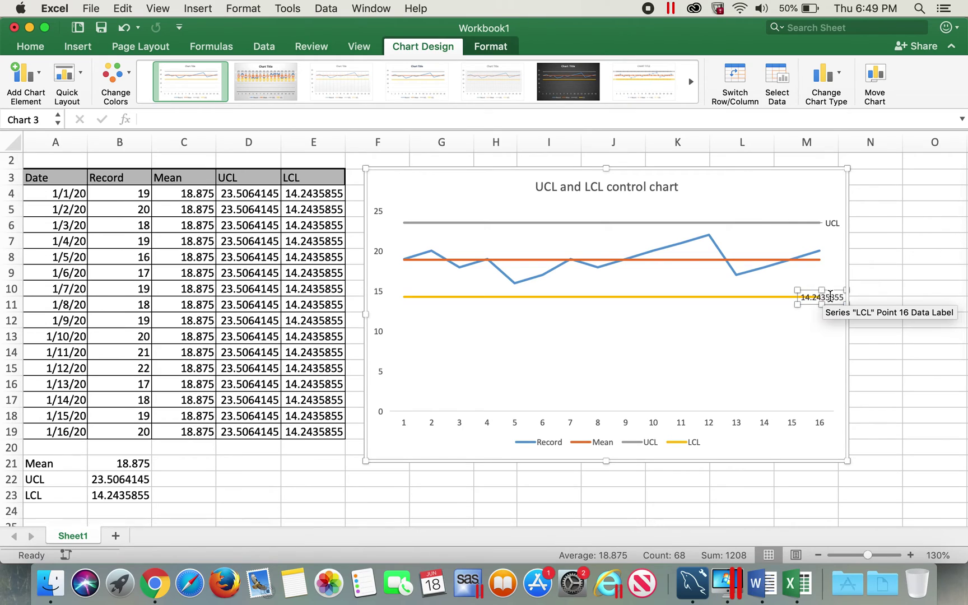
pyautogui.doubleClick(841, 297)
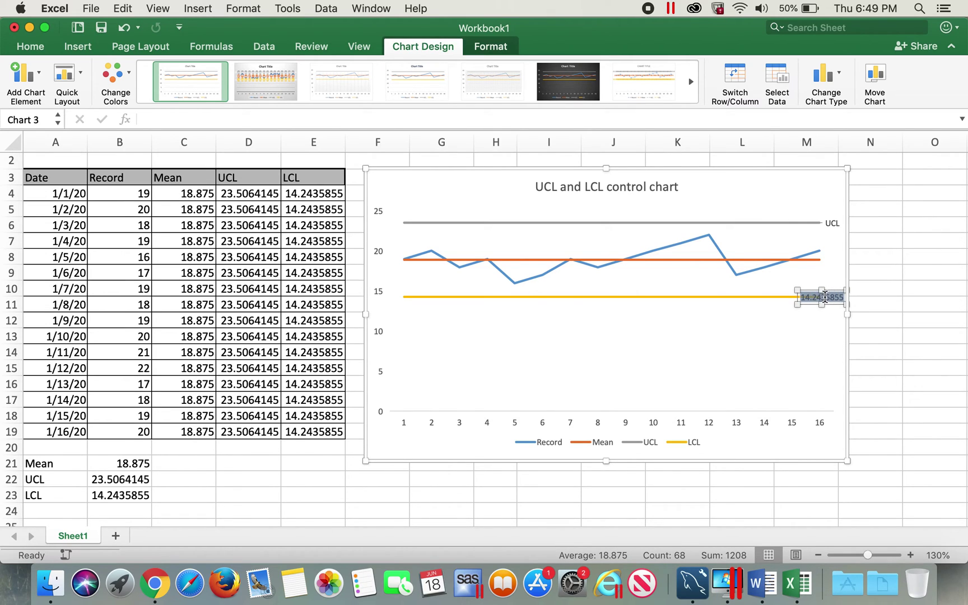
pyautogui.press('BackSpace')
pyautogui.write('LCL')
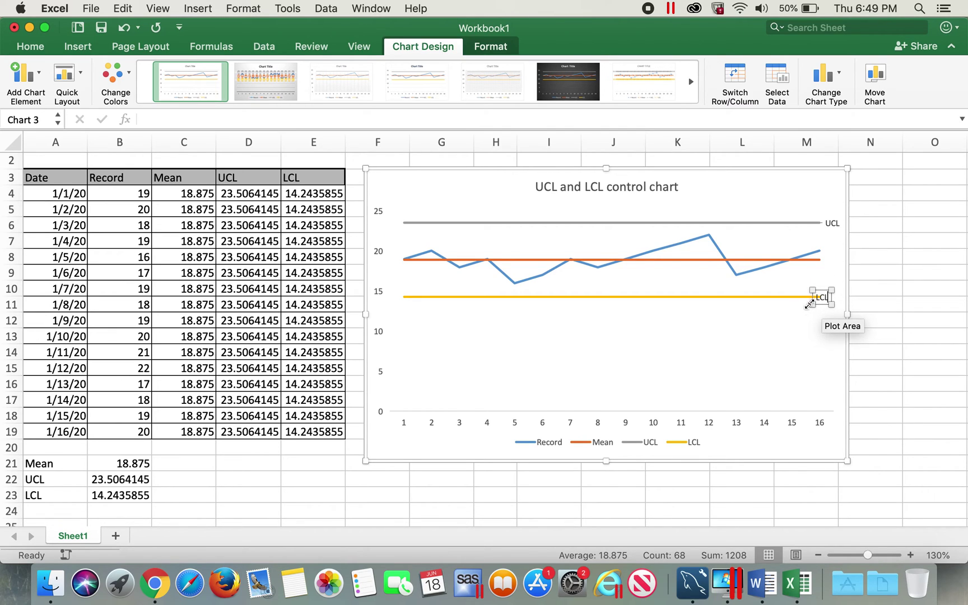
# Step: Move the LCL label just past the end of its line and enlarge the chart to about the end of column N and row 23
pyautogui.moveTo(814, 290); pyautogui.dragTo(799, 290)
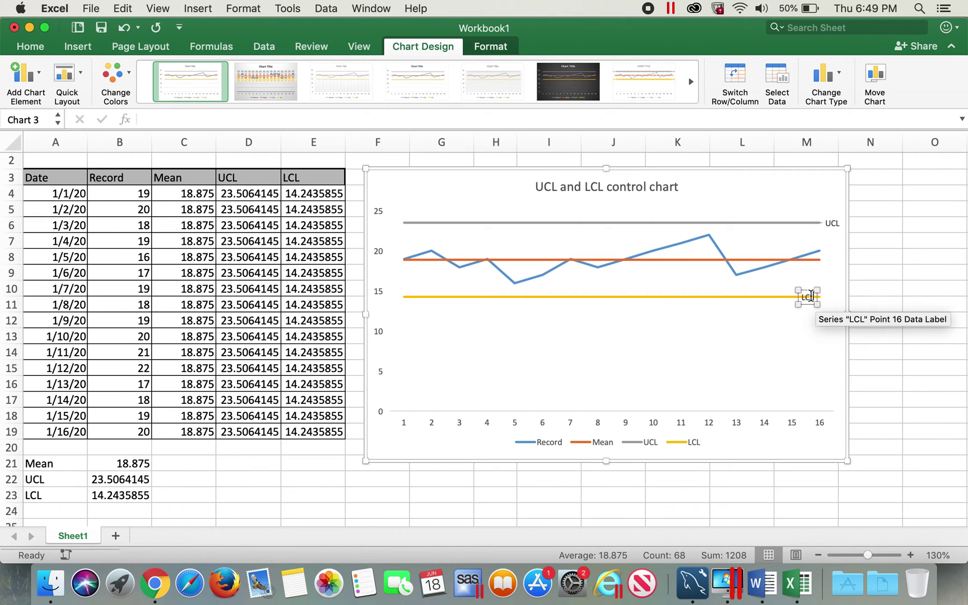
pyautogui.moveTo(816, 296); pyautogui.dragTo(827, 303)
pyautogui.click(828, 302)
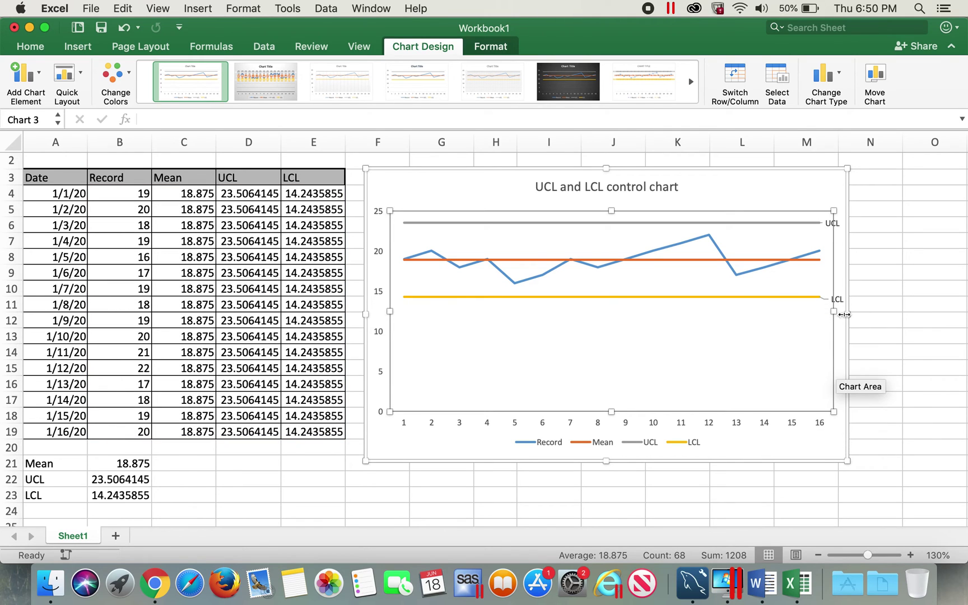
pyautogui.click(755, 175)
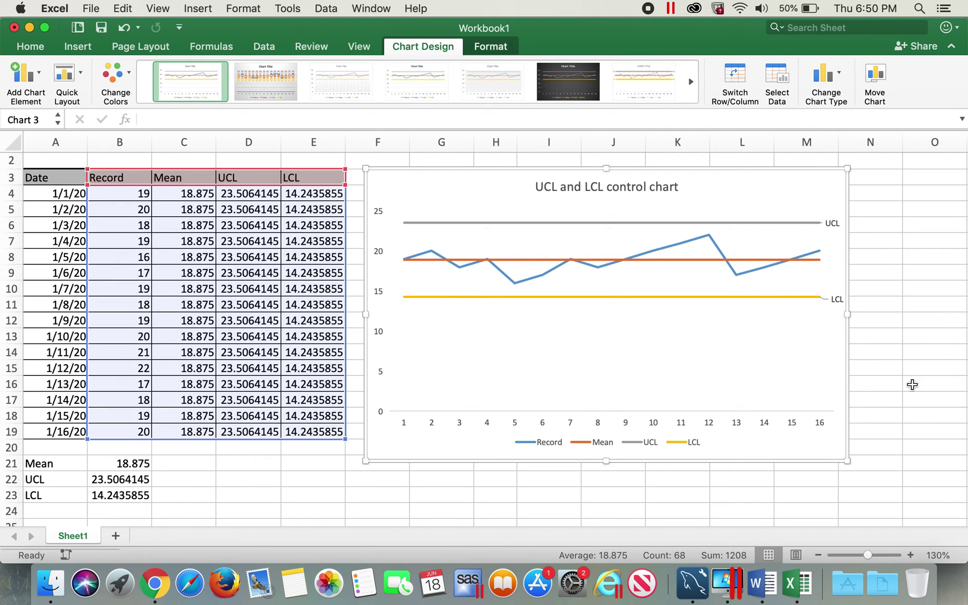
pyautogui.moveTo(846, 462); pyautogui.dragTo(909, 490)
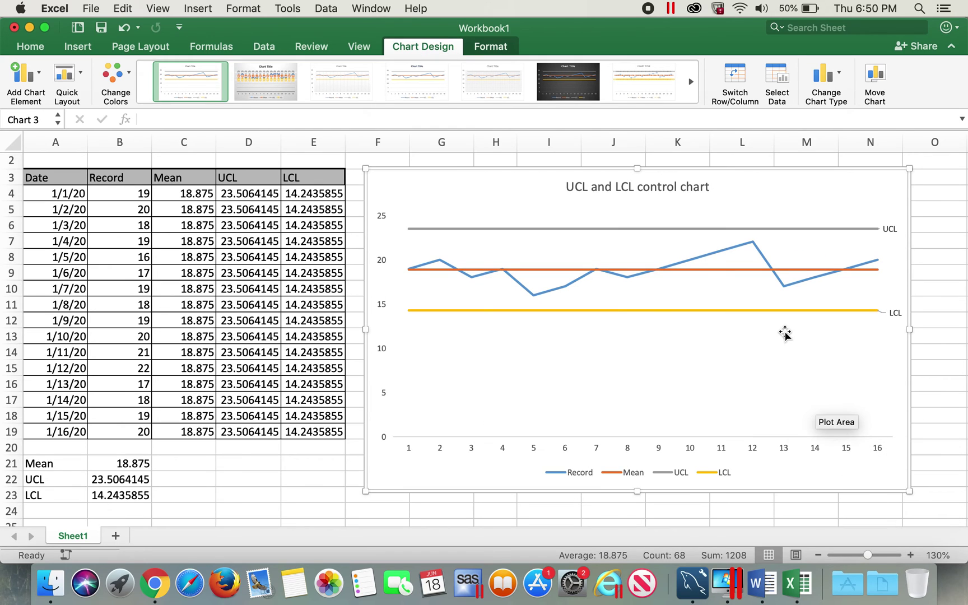
# Step: Add a data label to point 16 of the Mean line and replace its text with "Mean"
pyautogui.click(878, 271)
pyautogui.rightClick(878, 270)
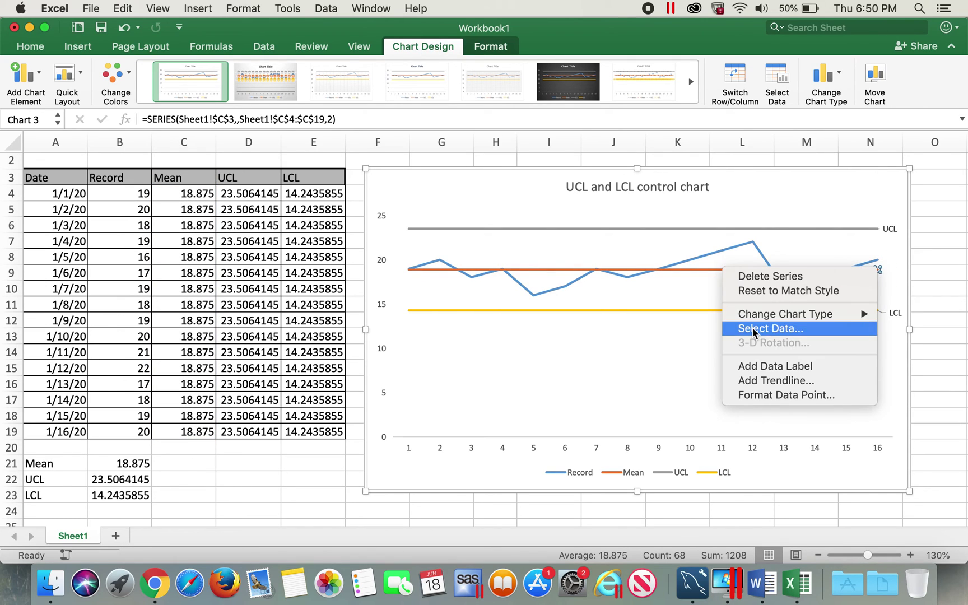
pyautogui.click(754, 367)
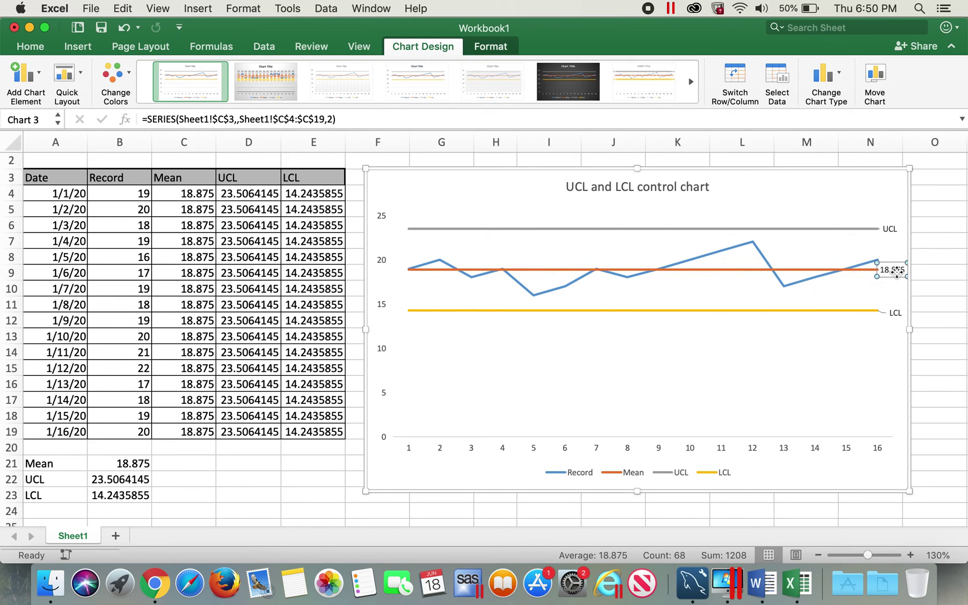
pyautogui.click(897, 270)
pyautogui.doubleClick(897, 270)
pyautogui.press('BackSpace')
pyautogui.write('Mean')
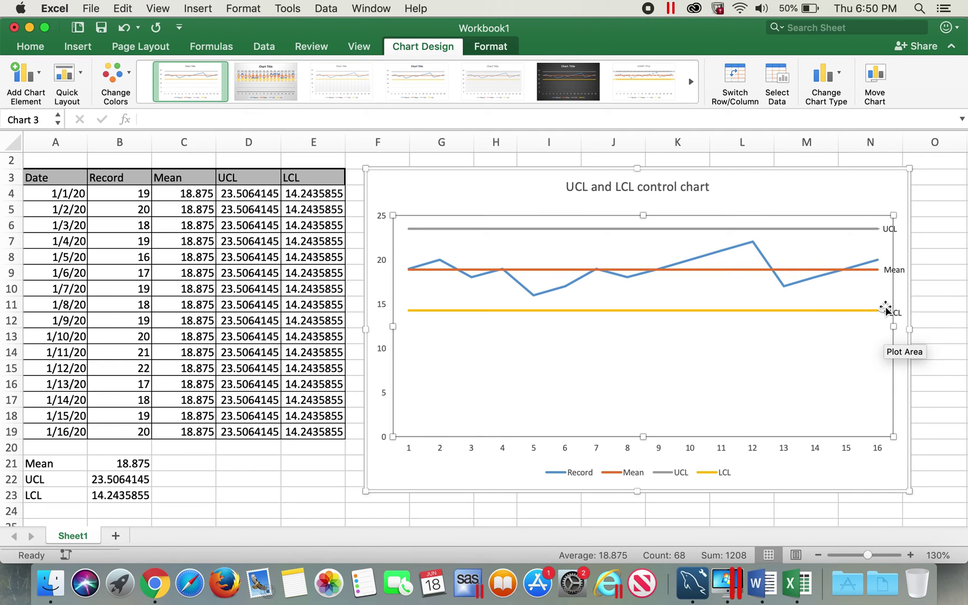
pyautogui.click(888, 313)
# Step: Add a data label to point 16 of the Record line in the chart
pyautogui.click(878, 260)
pyautogui.click(878, 259)
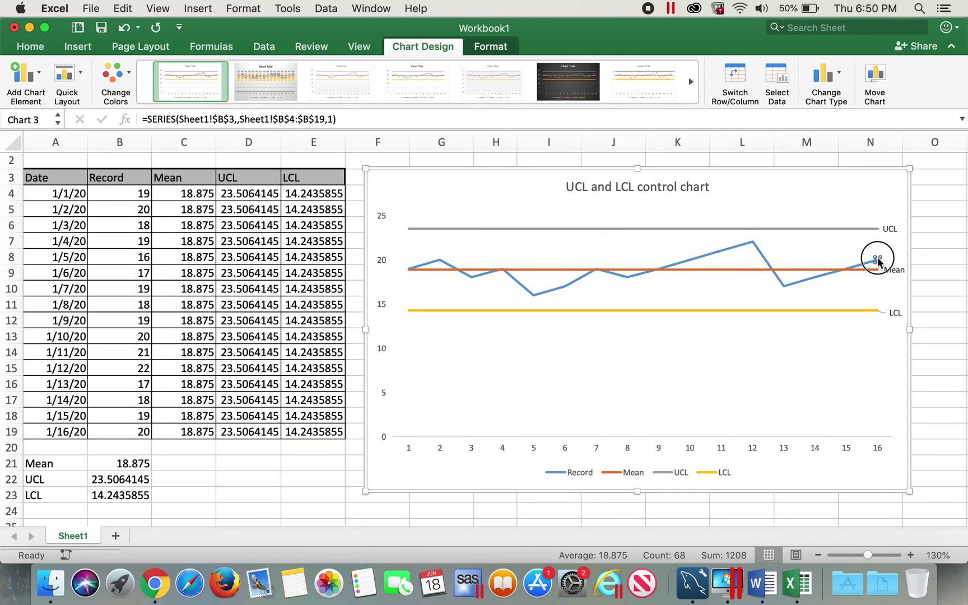
pyautogui.rightClick(877, 259)
pyautogui.click(773, 353)
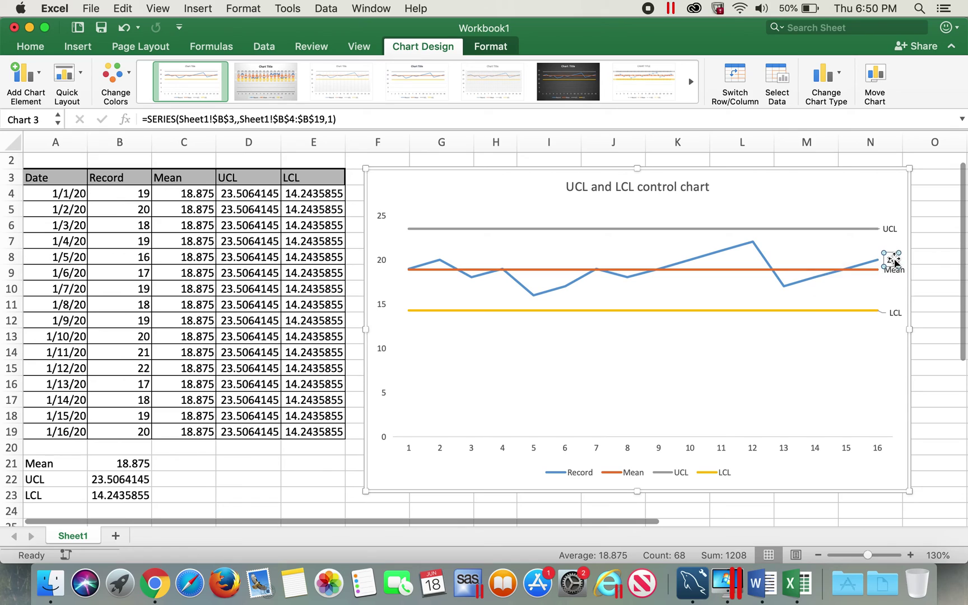
# Step: Replace the text of the data label on the Record line with "Record"
pyautogui.click(890, 260)
pyautogui.click(896, 260)
pyautogui.write('RE')
pyautogui.press('BackSpace')
pyautogui.press('BackSpace')
pyautogui.press('BackSpace')
pyautogui.press('BackSpace')
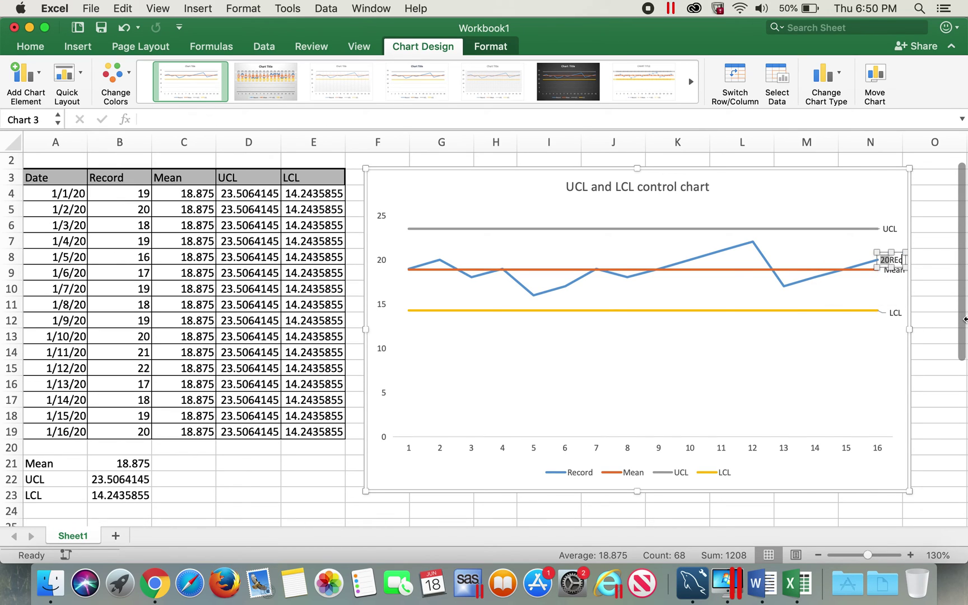
pyautogui.write('Recon')
pyautogui.write('d')
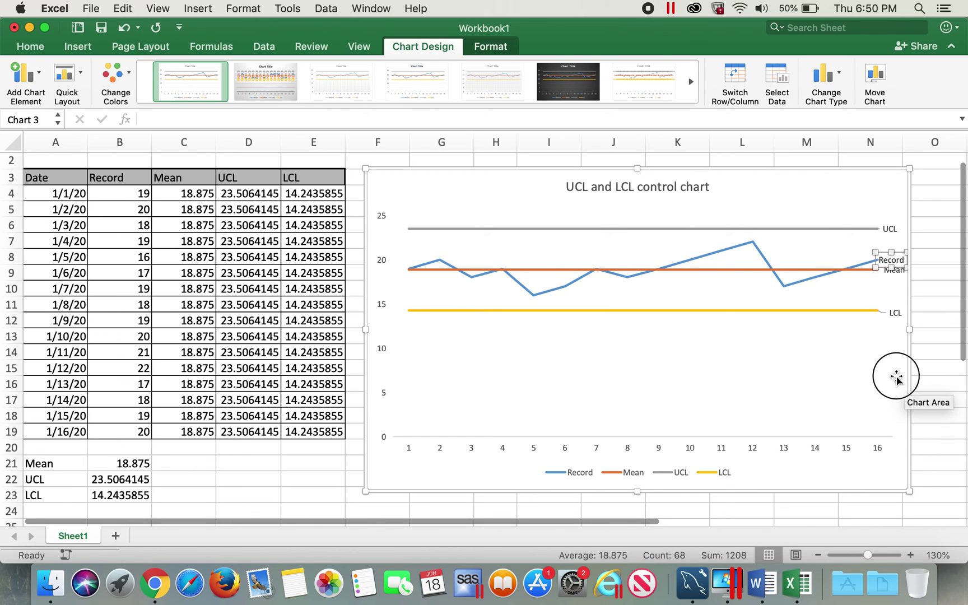
pyautogui.click(892, 376)
# Step: Try to reposition the Record label relative to the Mean label at the end of the lines
pyautogui.click(893, 259)
pyautogui.moveTo(892, 258); pyautogui.dragTo(893, 276)
pyautogui.click(893, 269)
pyautogui.click(928, 303)
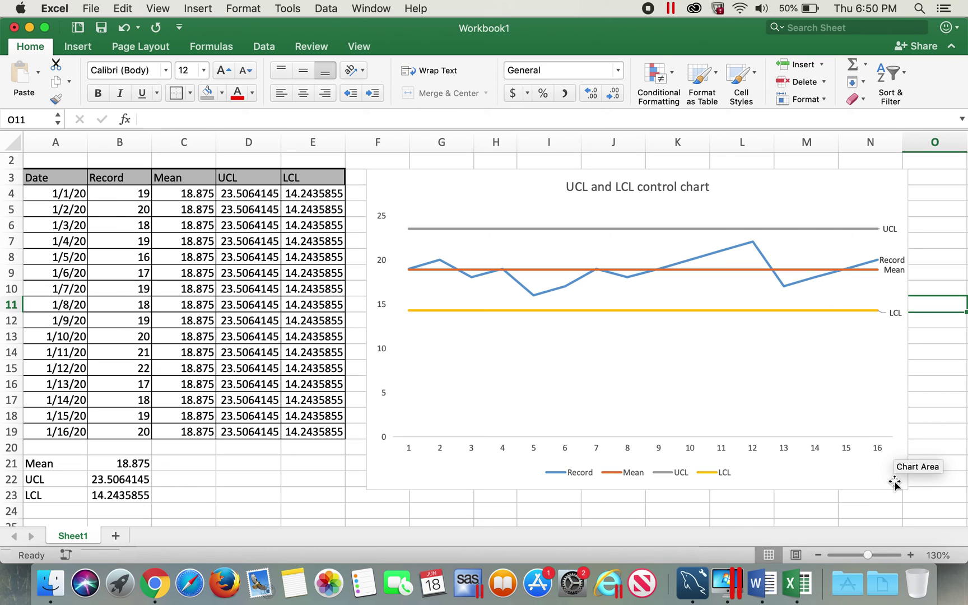
# Step: Enlarge the chart to about the middle of column O and row 24, and deselect it
pyautogui.click(889, 426)
pyautogui.moveTo(909, 491); pyautogui.dragTo(934, 511)
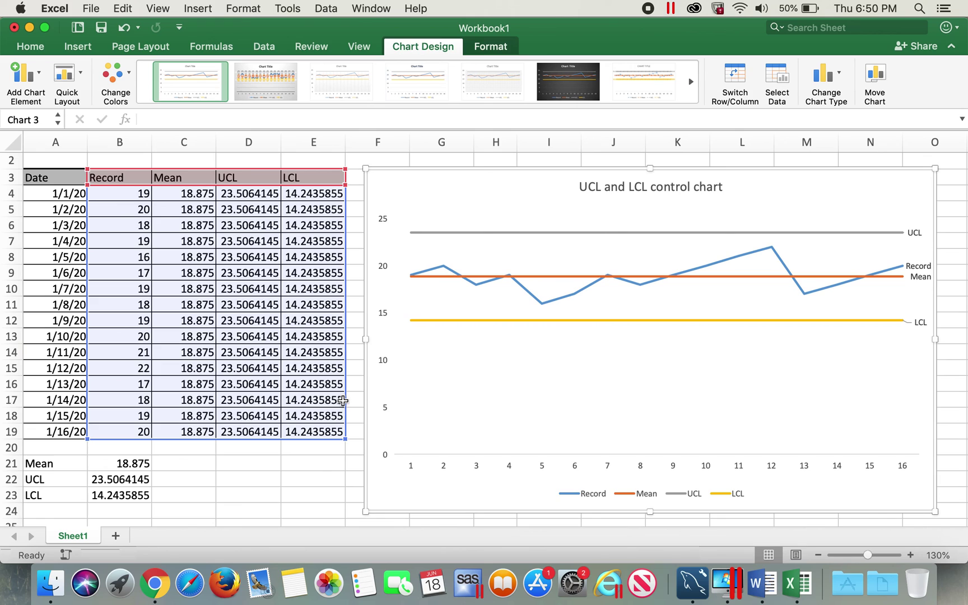
pyautogui.click(316, 474)
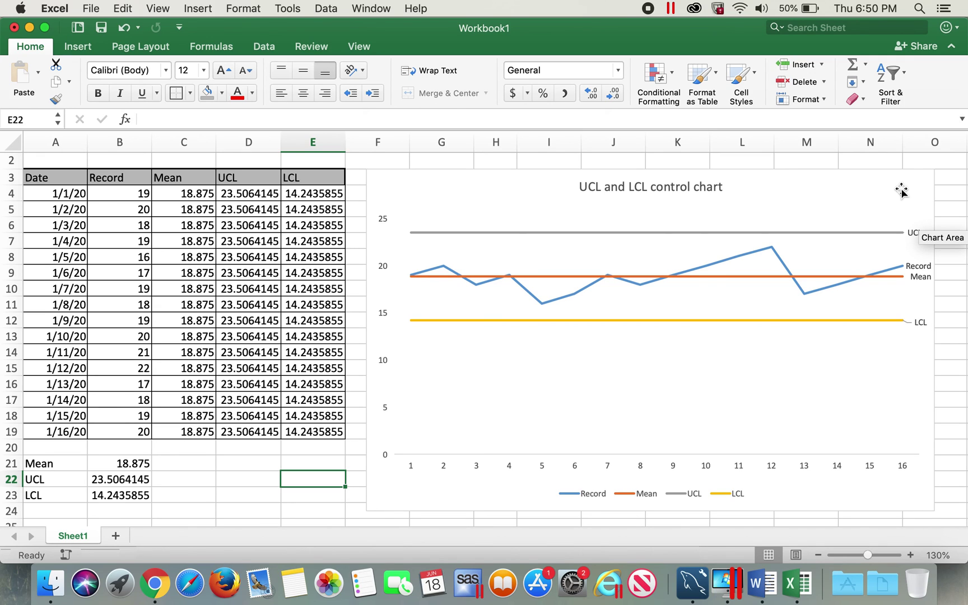
pyautogui.click(956, 226)
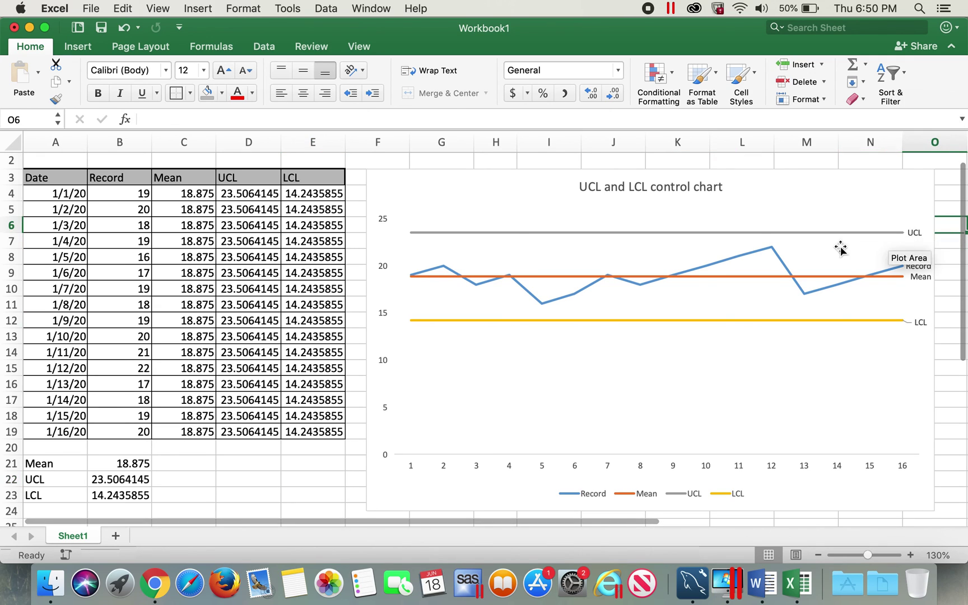